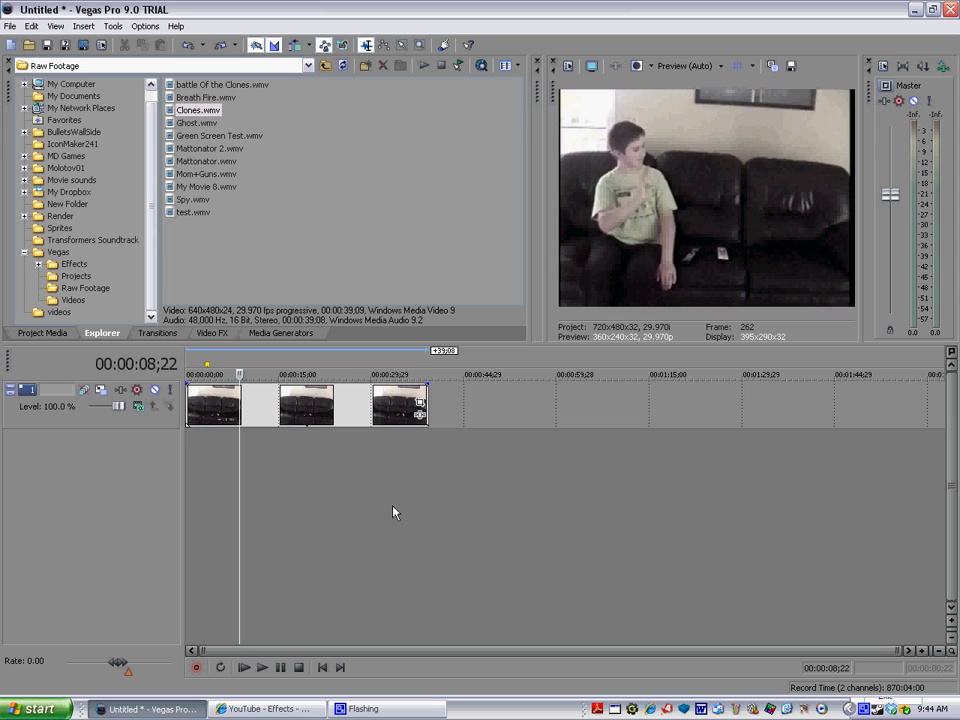
Step: Split the Clones clip on track 1 at 00:00:21;21 and at 00:00:15;05
drag(239, 374, 320, 374)
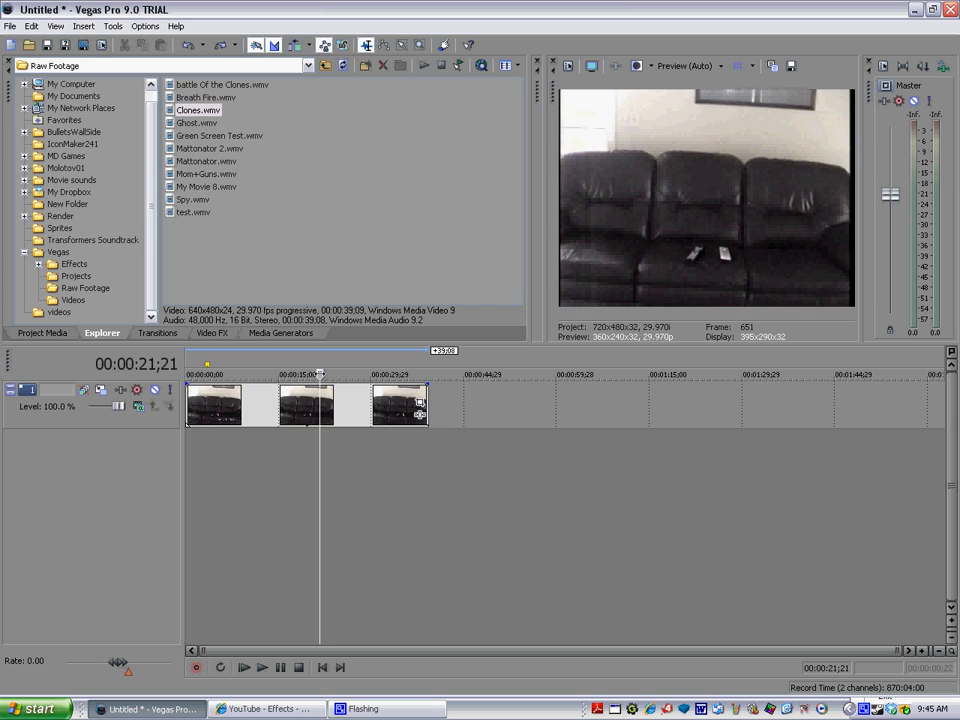
key(s)
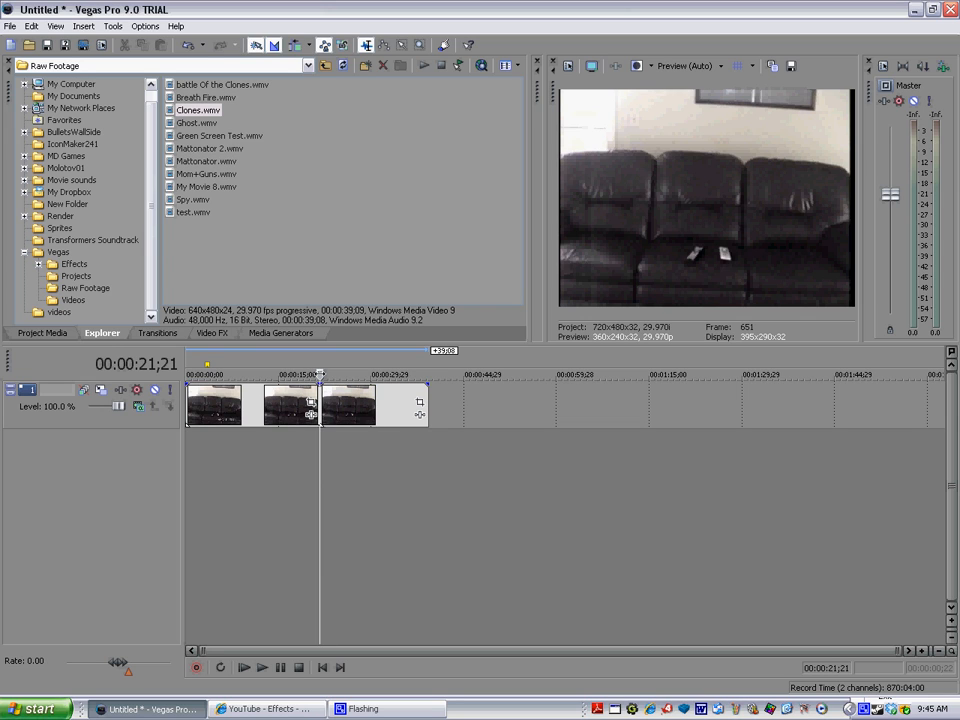
drag(320, 374, 280, 374)
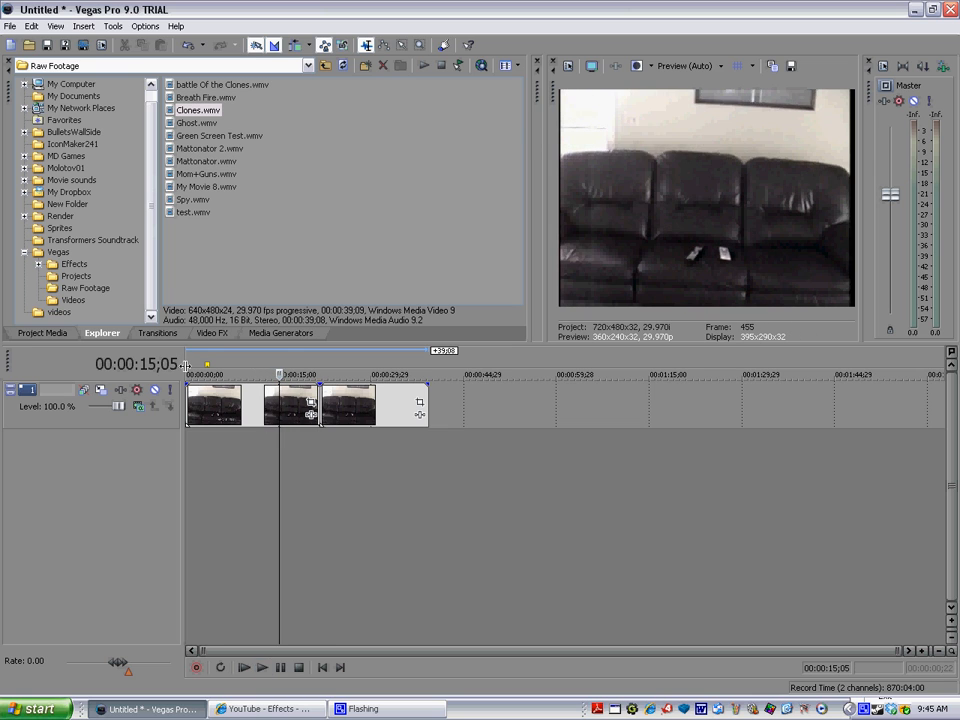
key(s)
Step: Delete the middle segment of the Clones clip and move the last segment up against the first one
right_click(296, 402)
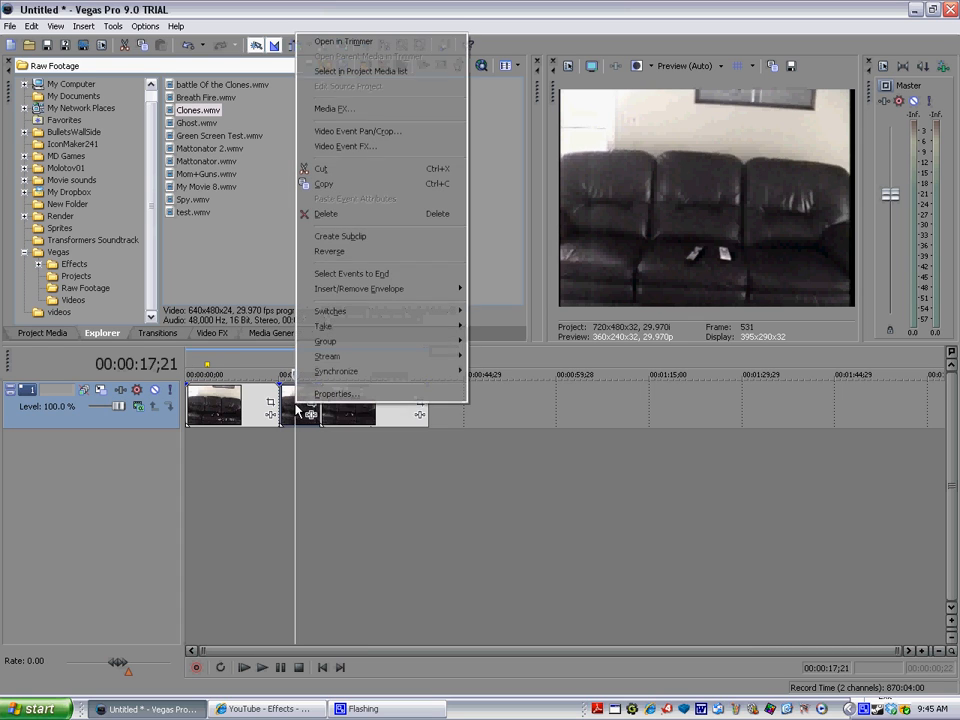
click(348, 212)
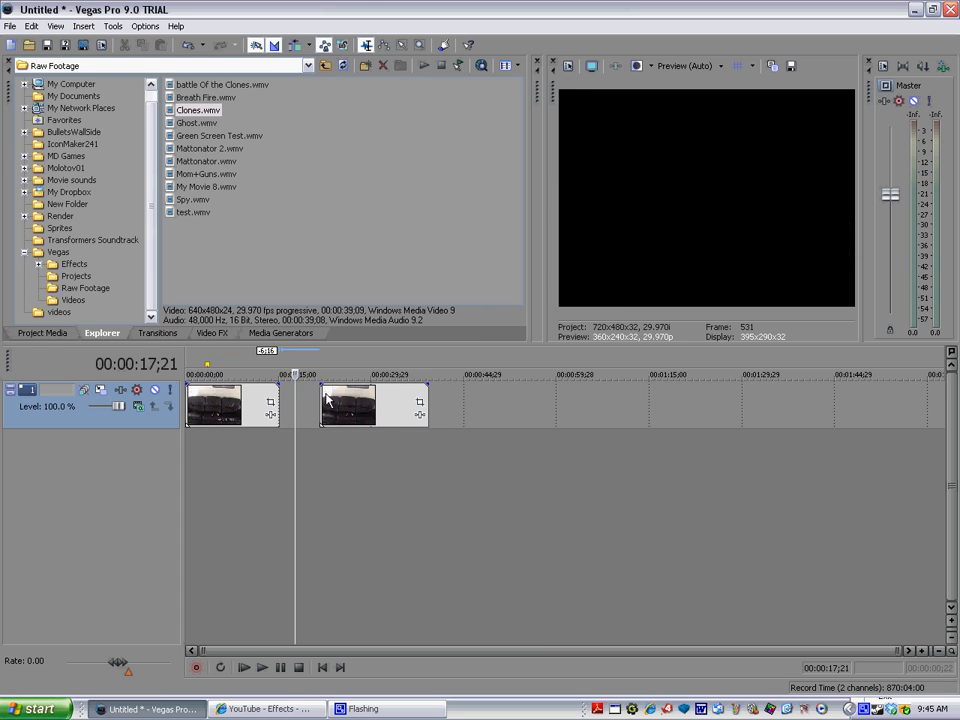
drag(360, 418, 310, 418)
Step: Find the empty-couch frame at 00:00:15;25 and save a snapshot of it as the JPEG Image18 in My Documents
click(262, 467)
click(262, 668)
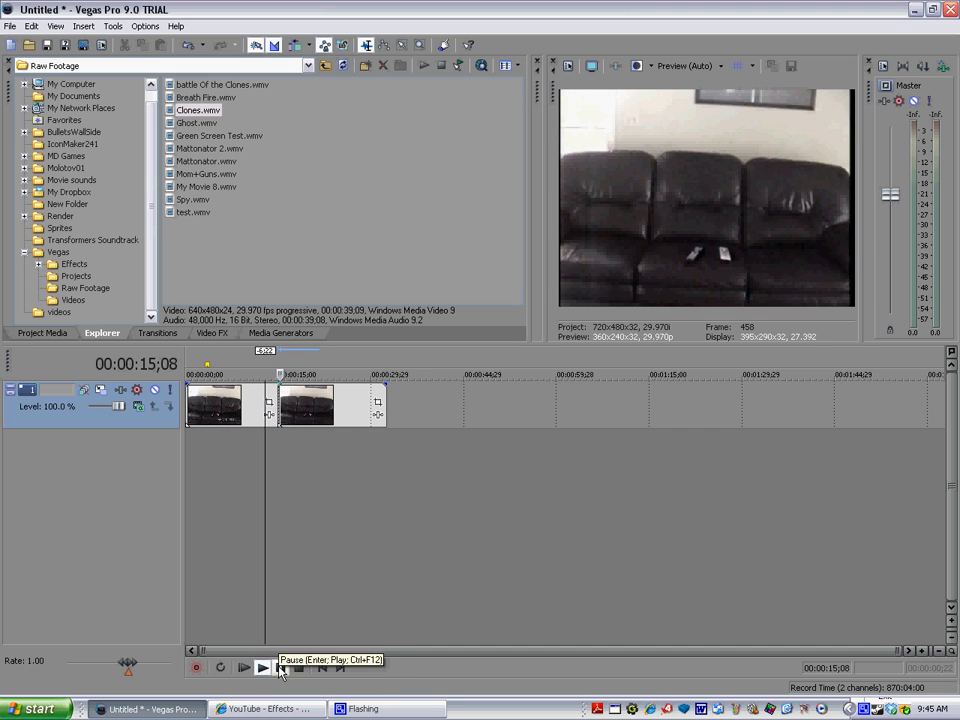
click(281, 668)
click(262, 668)
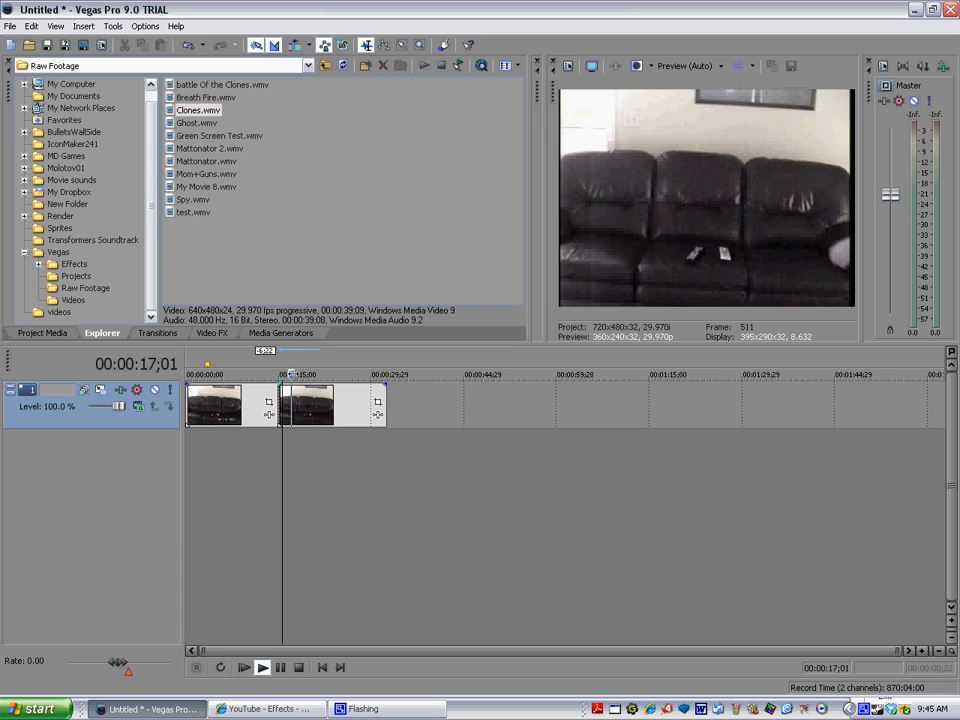
key(j)
key(k)
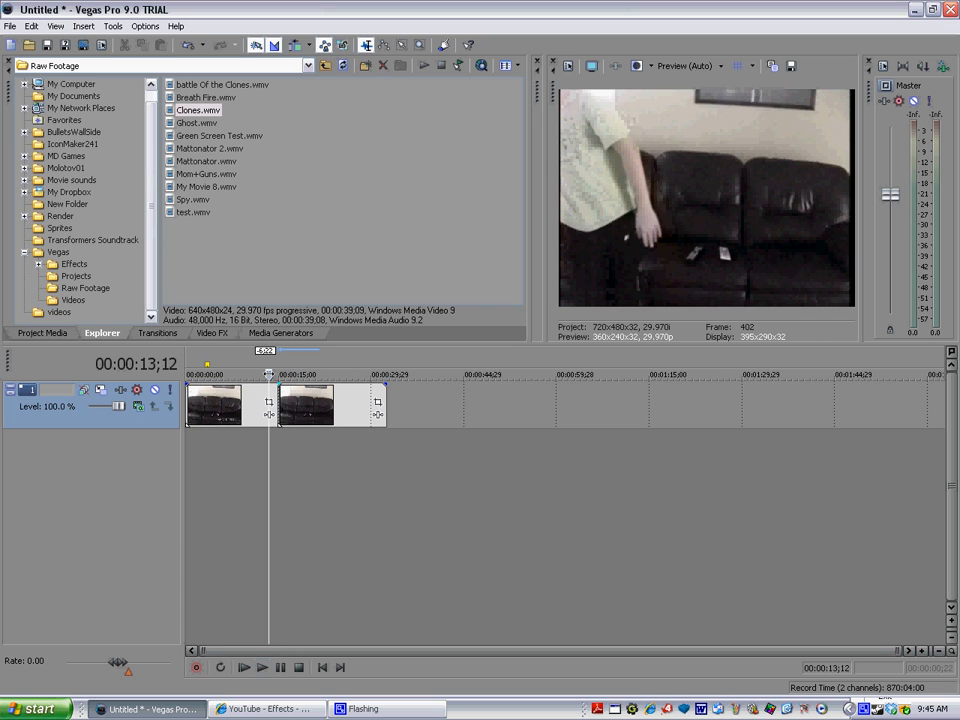
key(space)
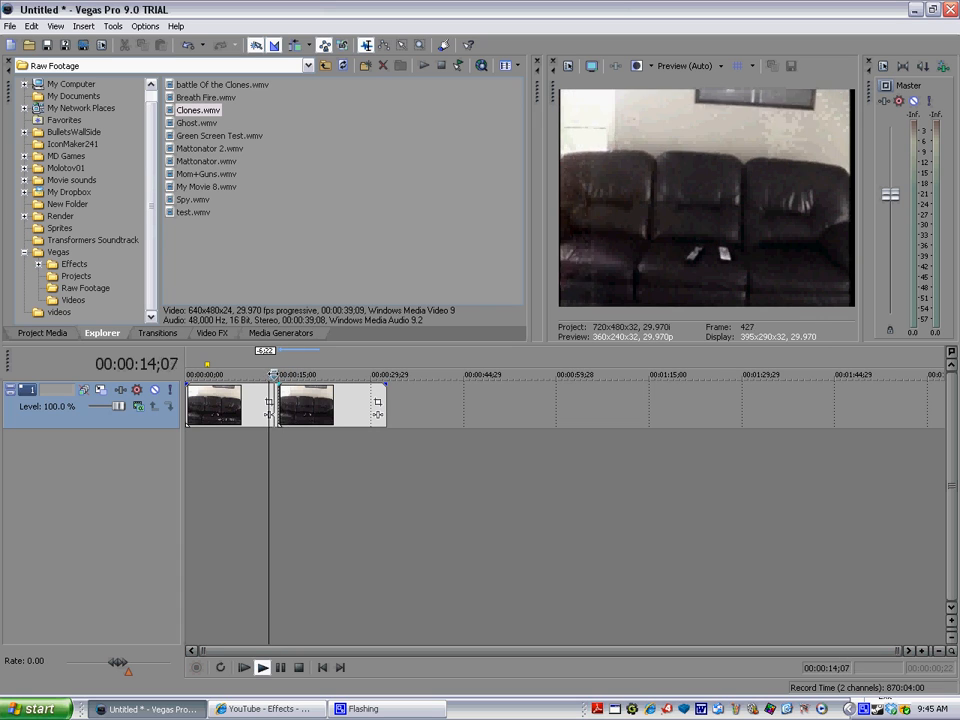
key(space)
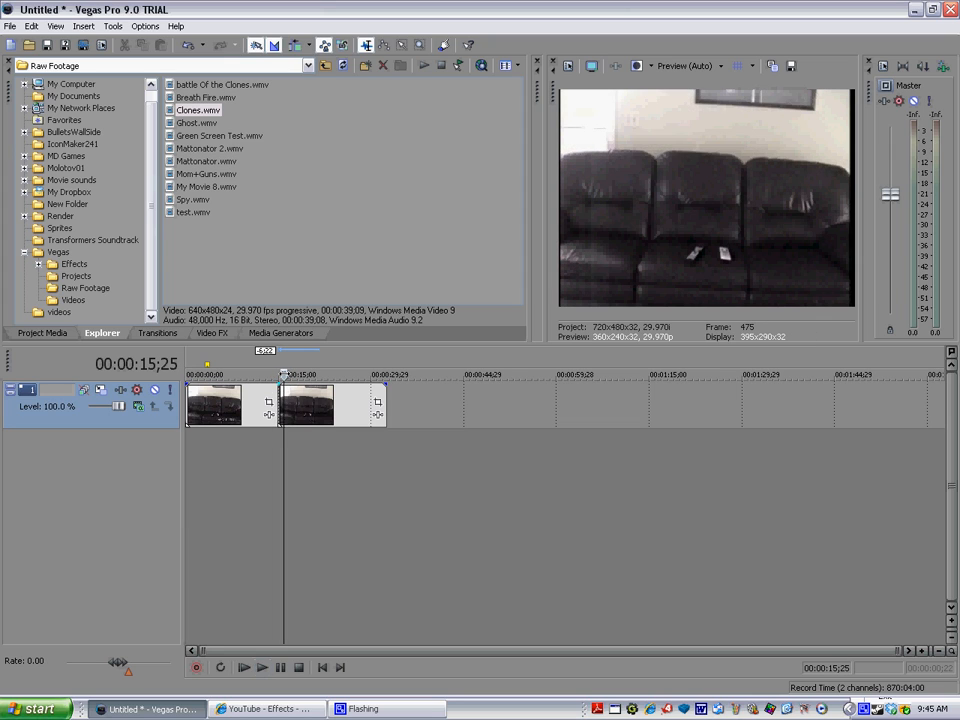
click(796, 68)
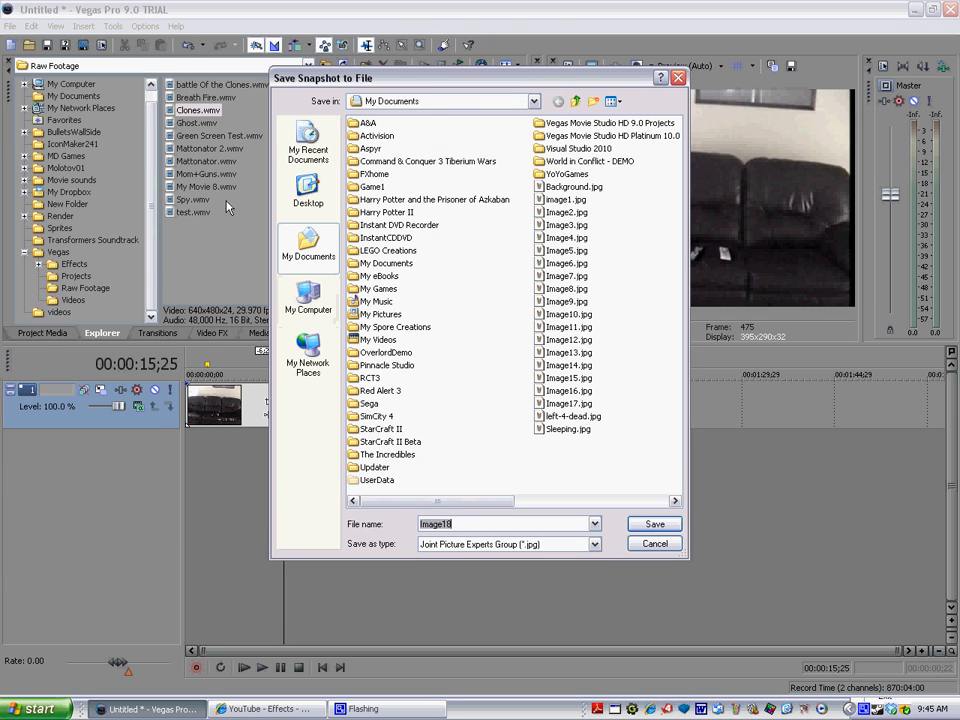
click(655, 524)
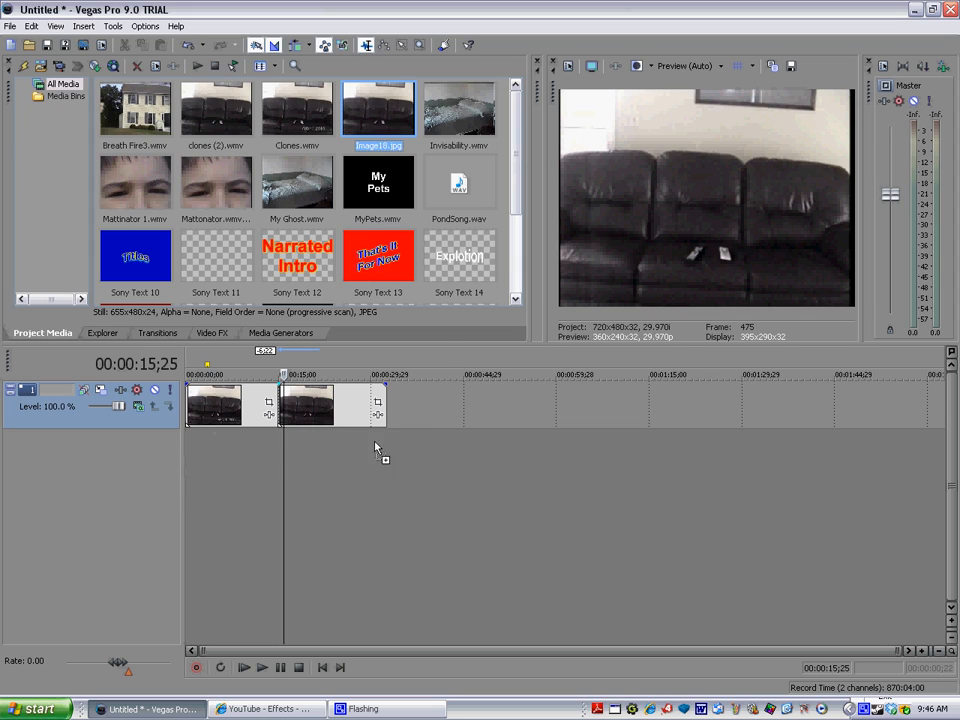
Step: Place Image18.jpg at the start of video track 3, below an empty track 2, and extend it to the first Clones segment's end
drag(376, 447, 399, 443)
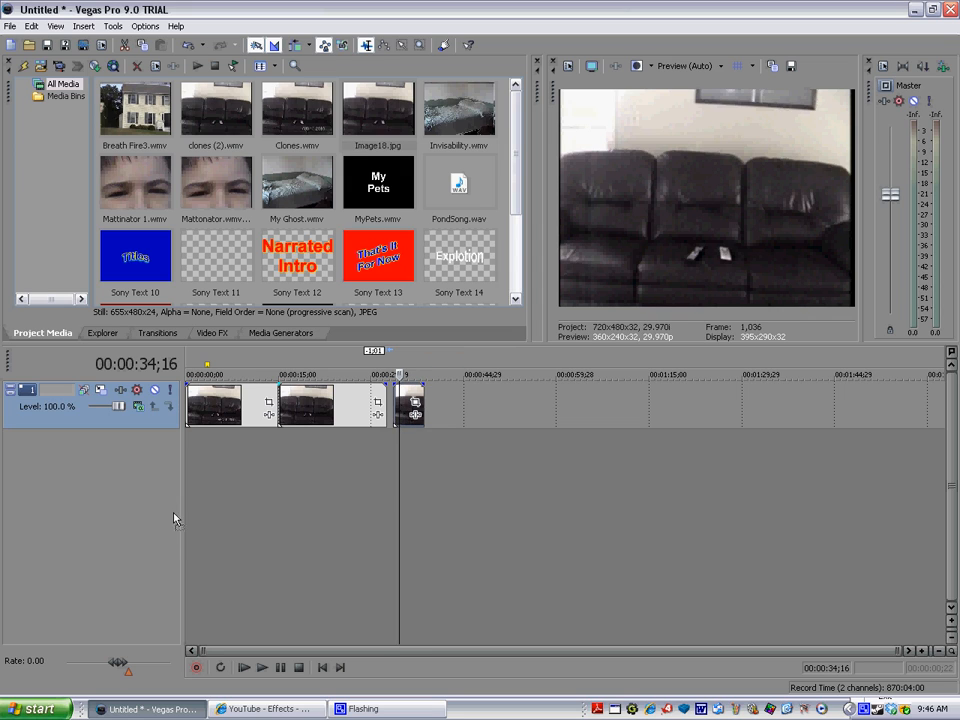
drag(415, 410, 178, 540)
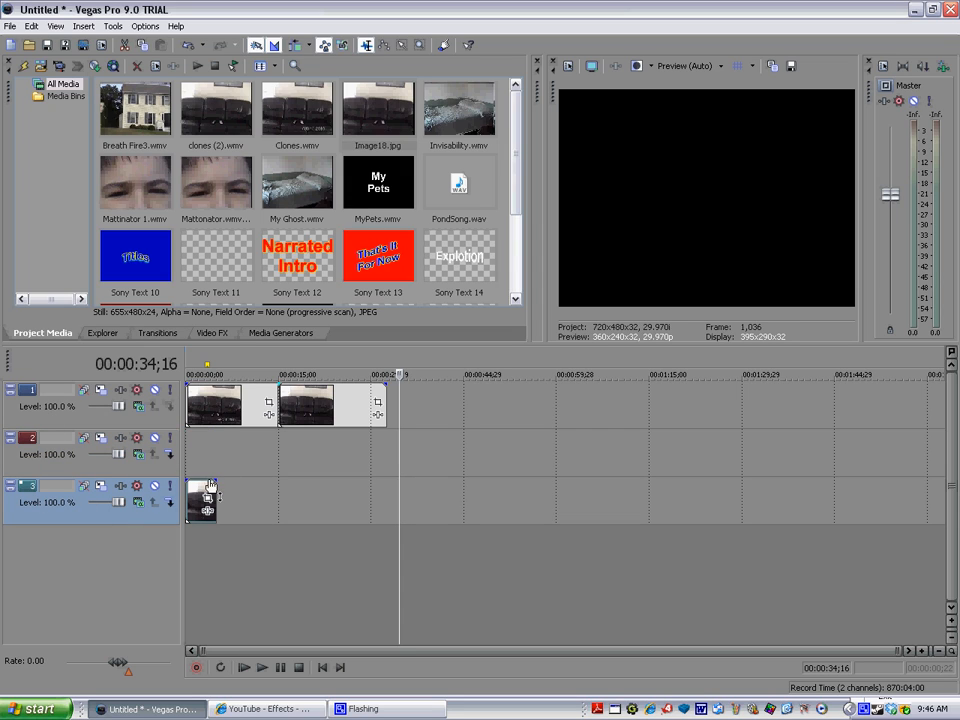
right_click(37, 487)
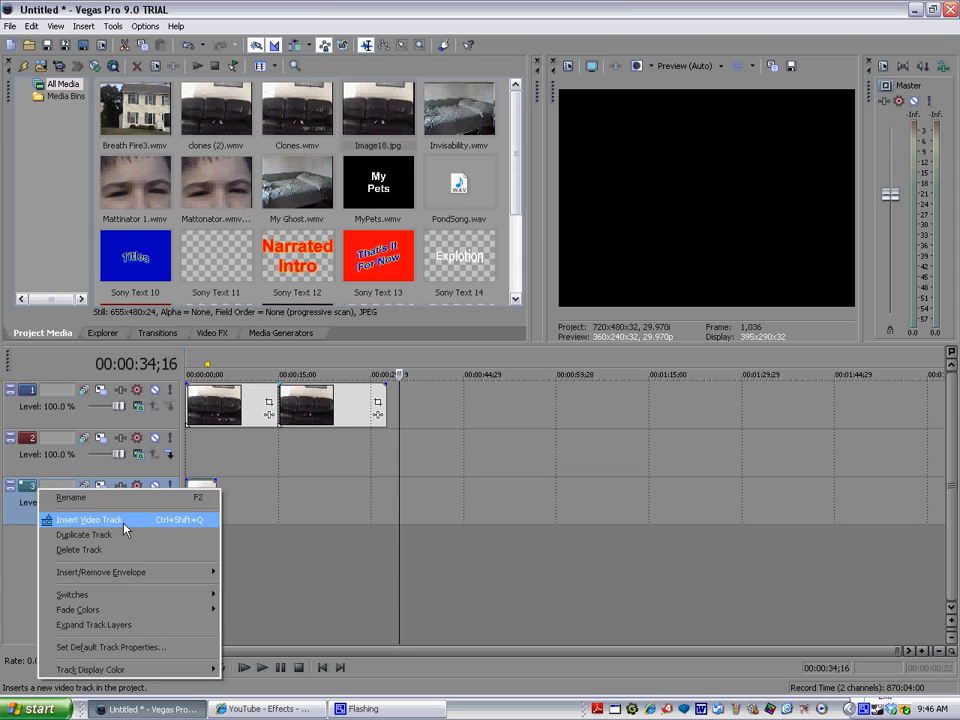
click(241, 503)
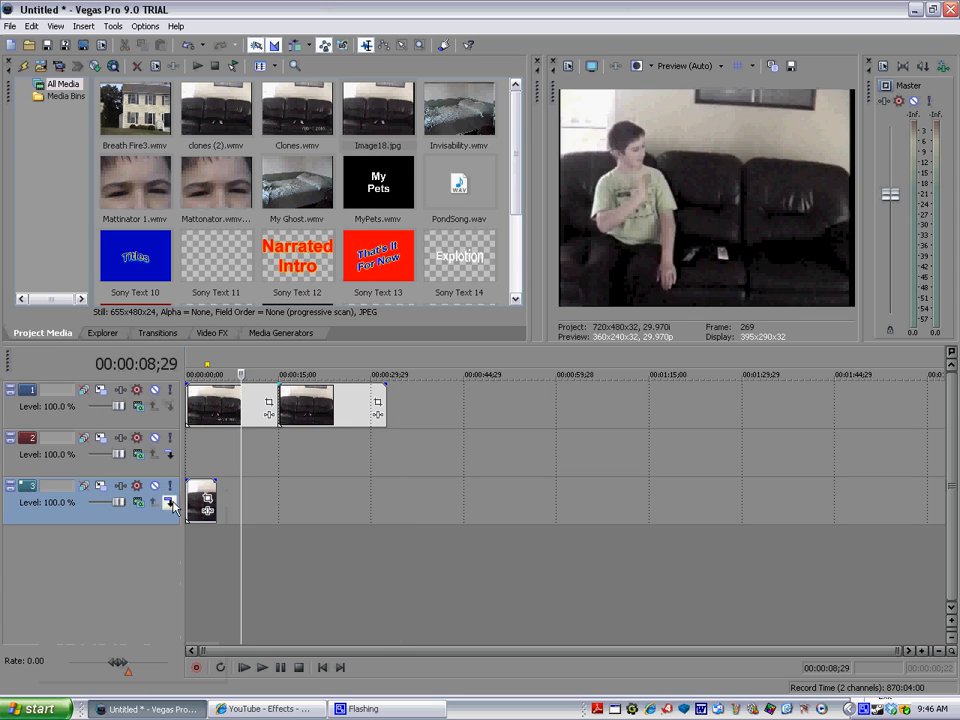
click(201, 490)
drag(215, 490, 279, 495)
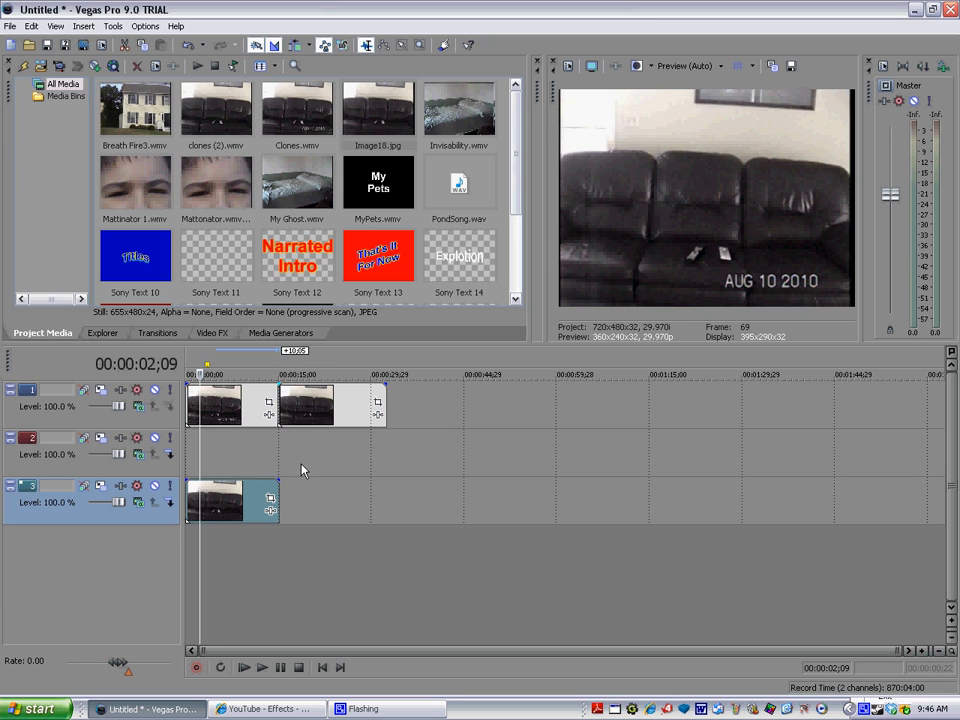
Step: Move the second Clones segment to the start of track 2 and extend the still image on track 3 to that segment's end
click(313, 410)
click(237, 421)
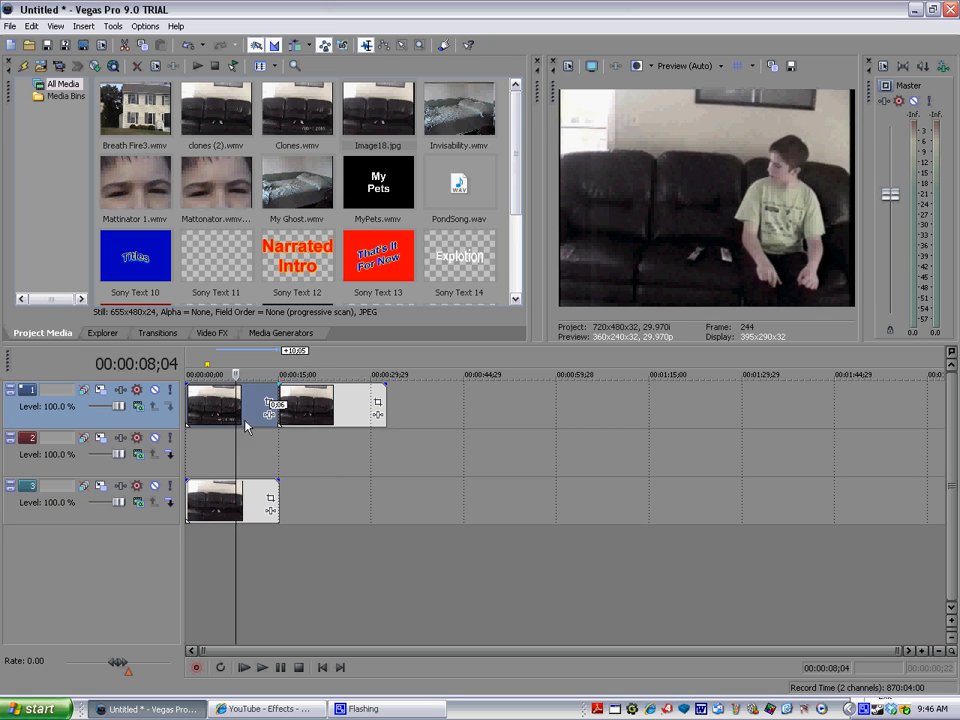
click(295, 416)
click(224, 411)
drag(311, 413, 2, 469)
click(326, 414)
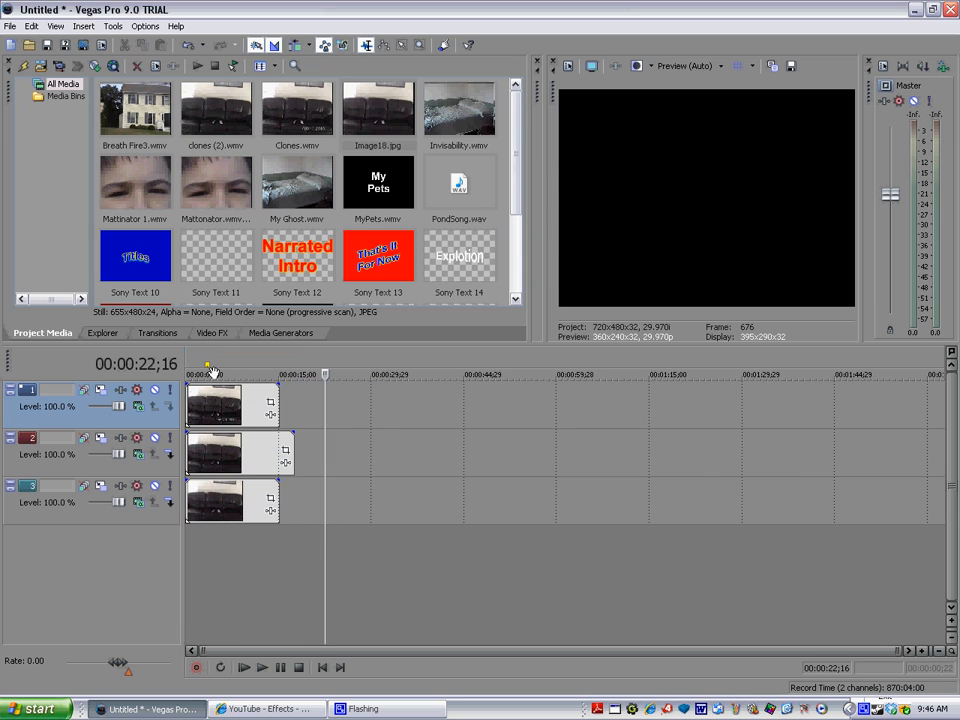
click(211, 408)
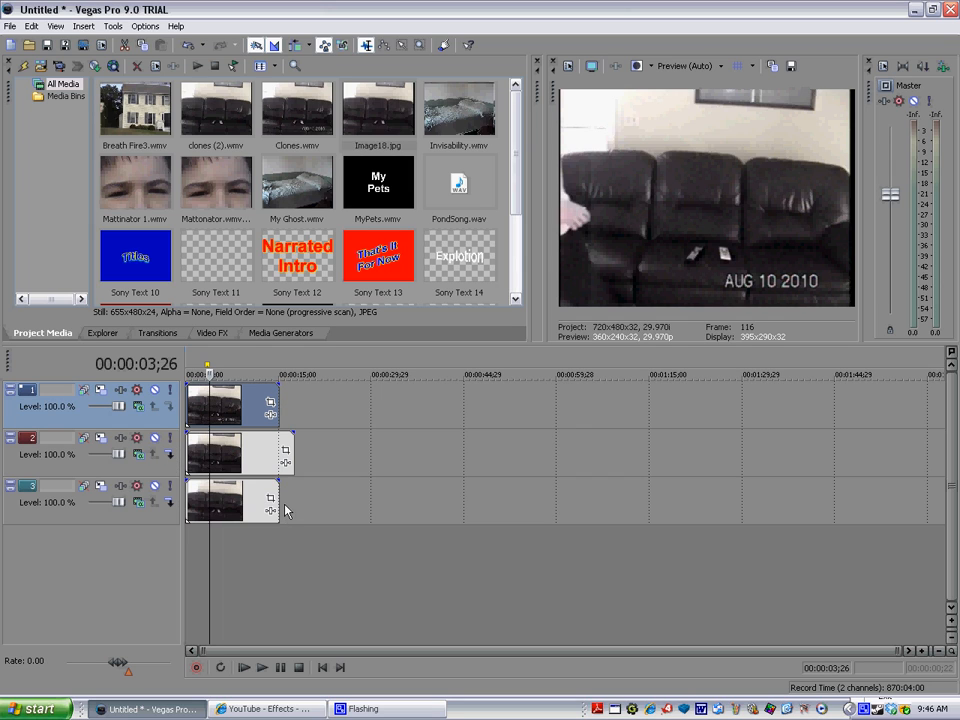
drag(277, 500, 293, 500)
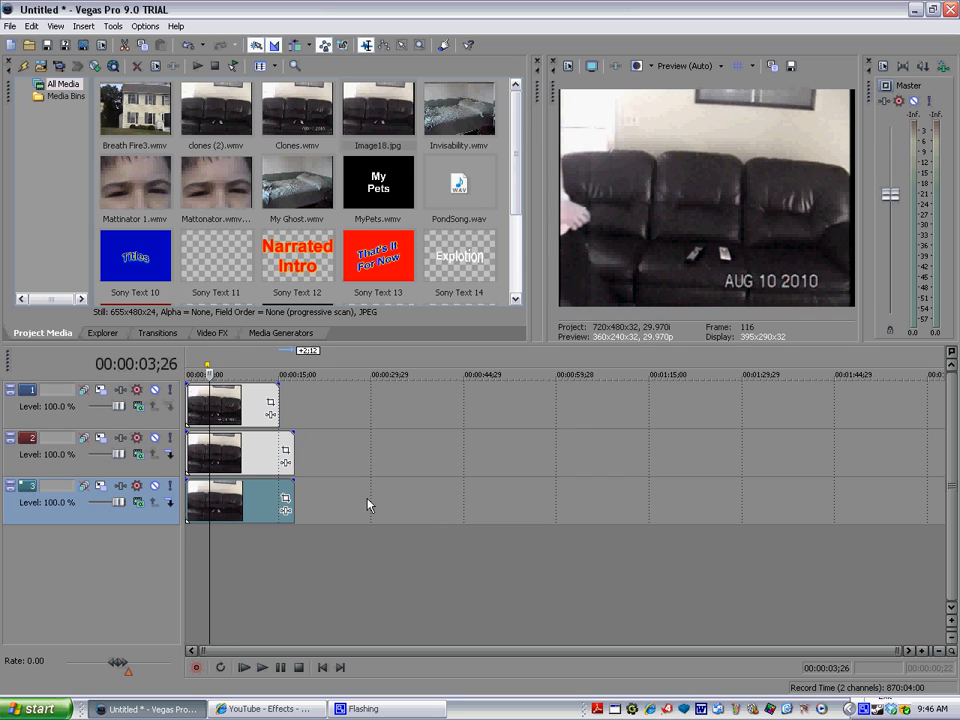
Step: Preview the track 1 clip, then enable Mask in its Event Pan/Crop settings and choose the anchor creation tool
drag(209, 373, 197, 380)
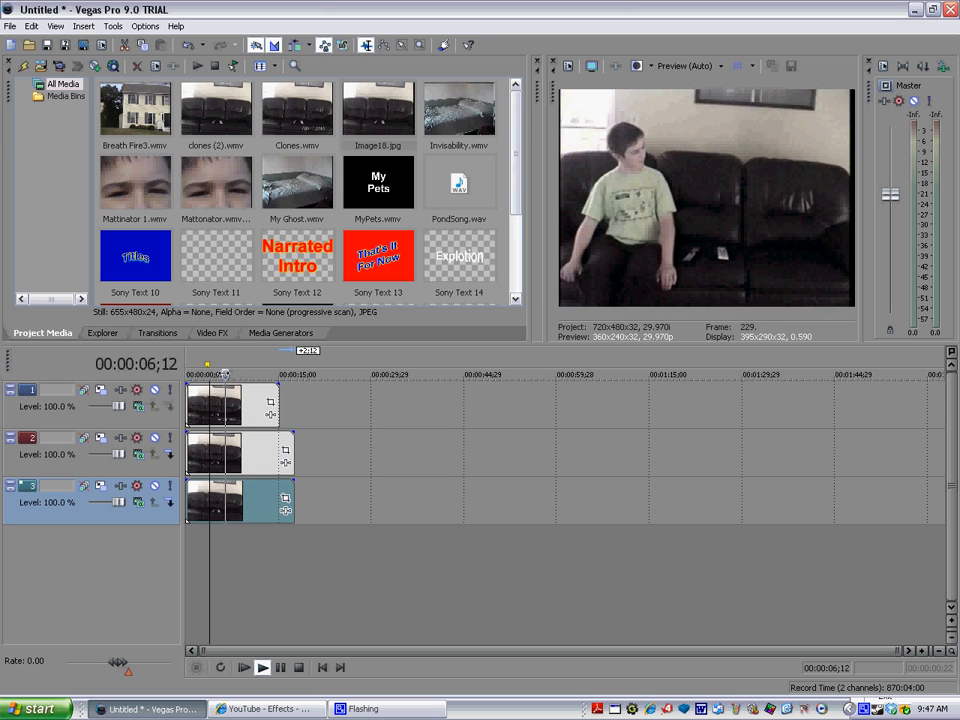
key(space)
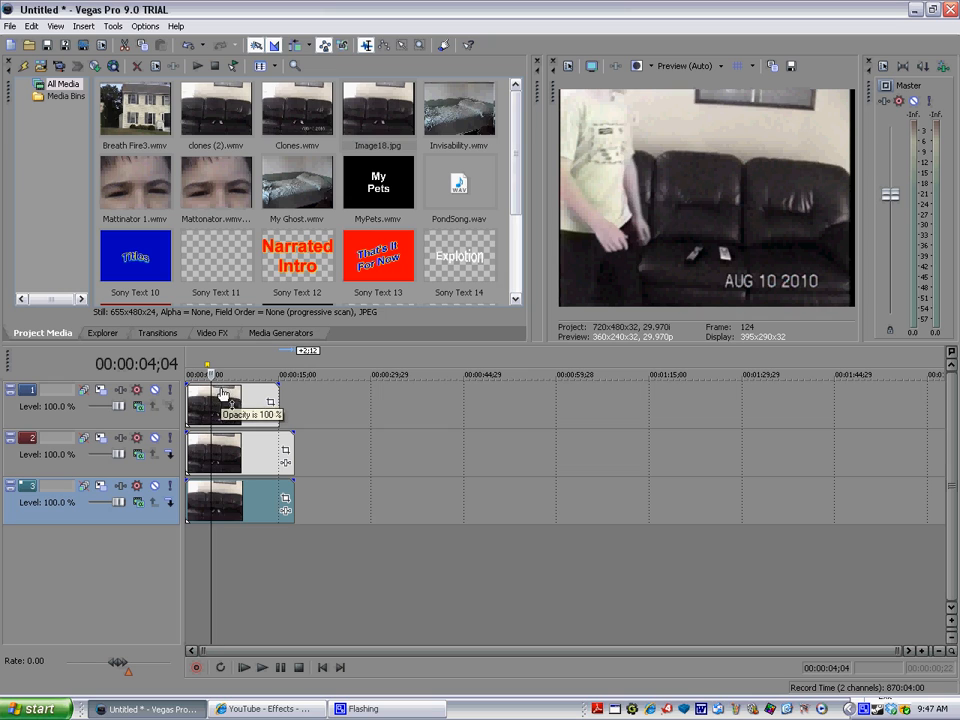
key(space)
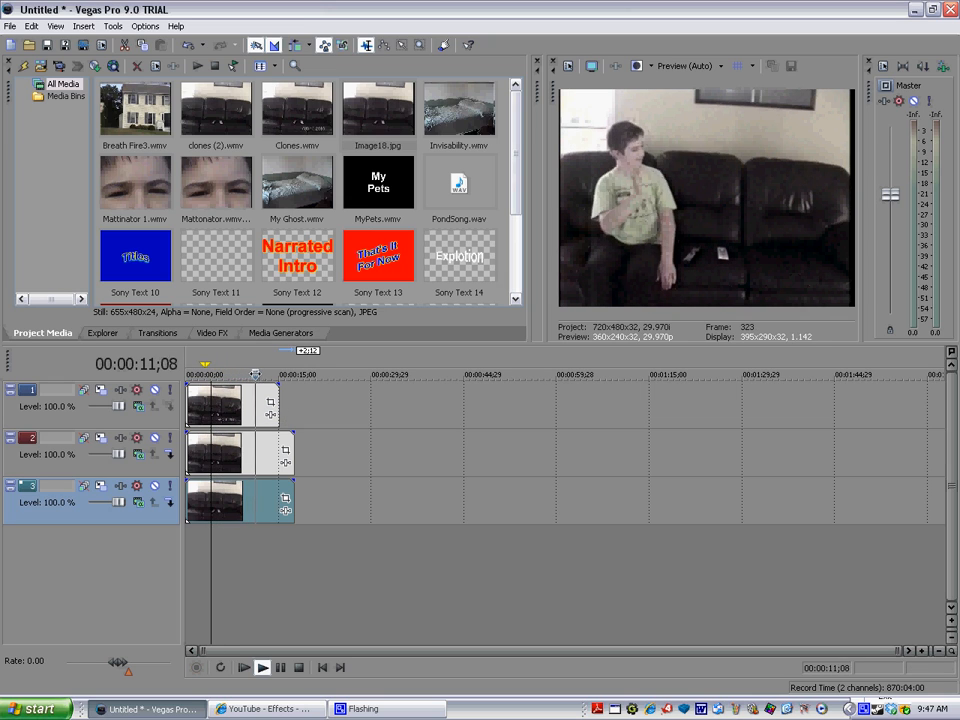
key(Return)
drag(258, 380, 241, 378)
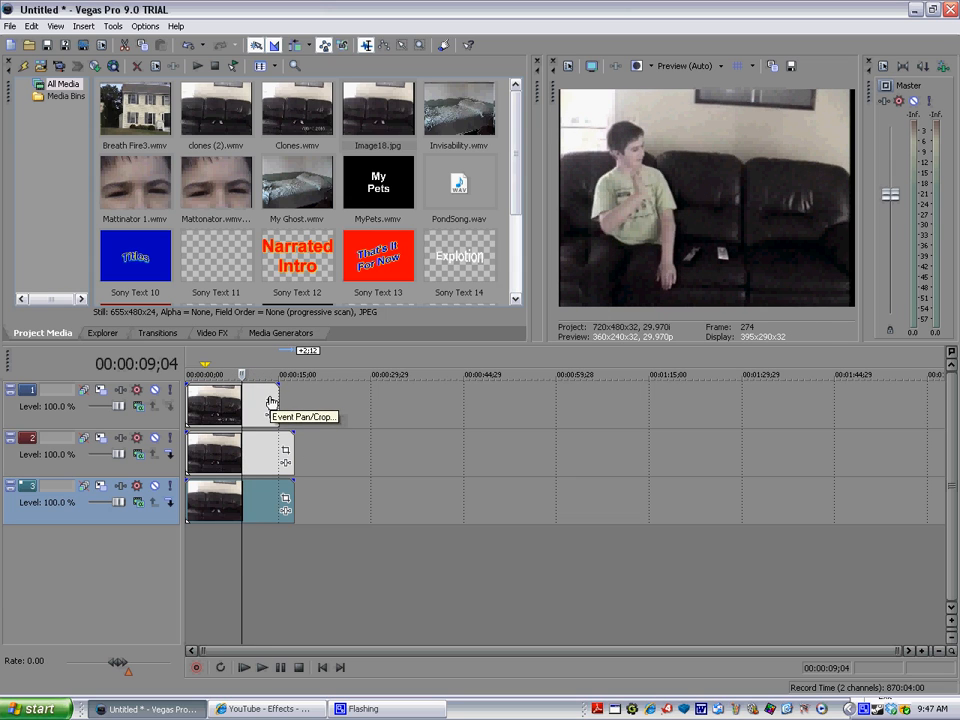
click(271, 402)
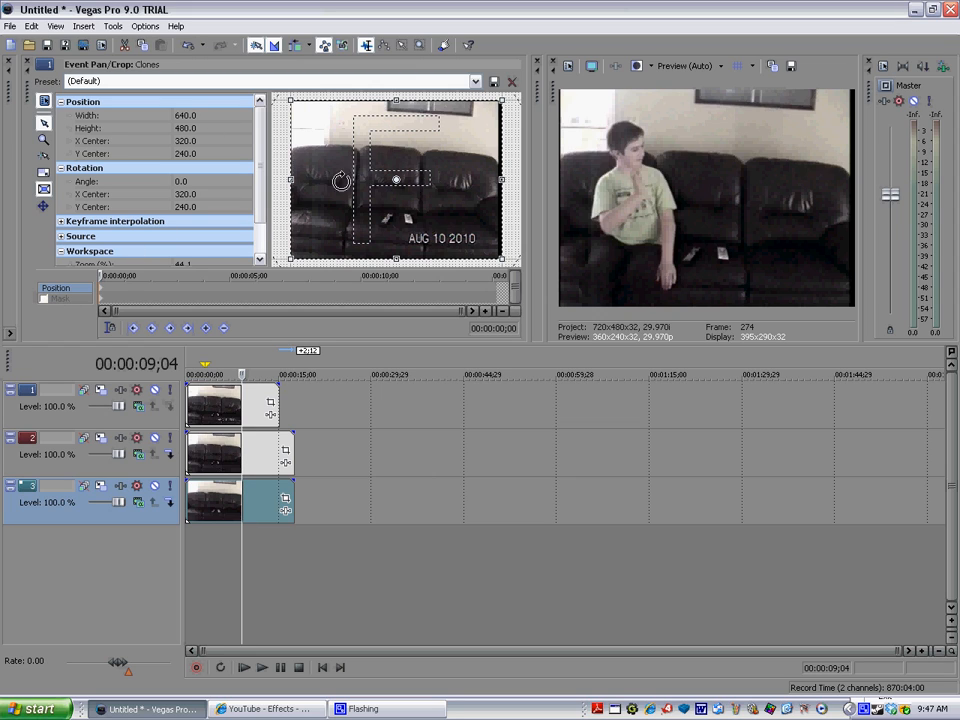
click(44, 299)
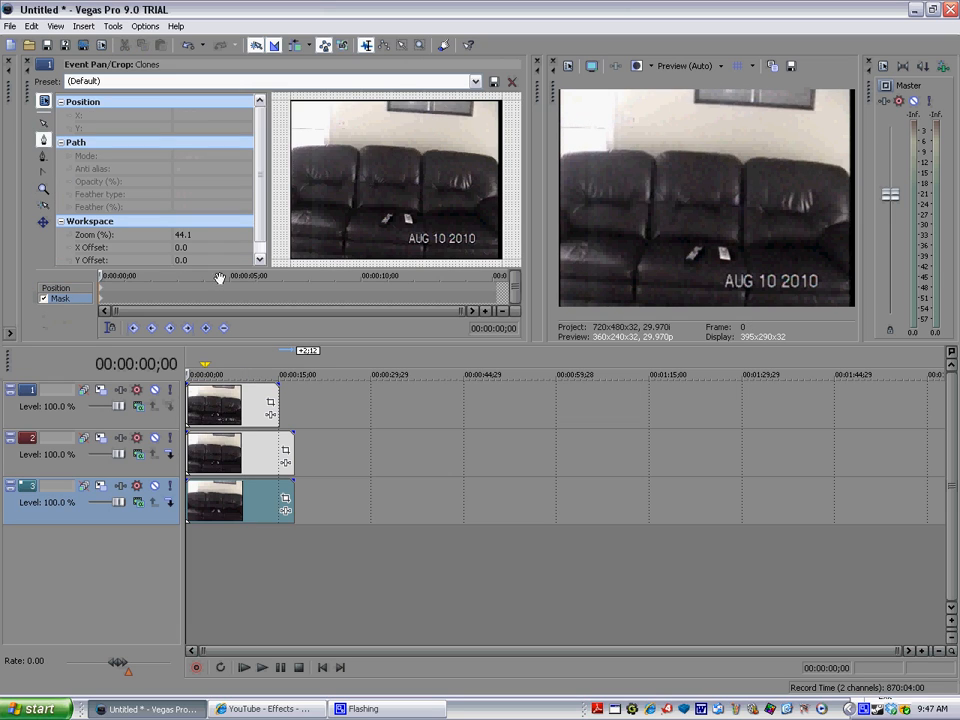
click(42, 140)
Step: With the playhead at 00:00:12;17, draw a closed rectangular mask around the left half of the track 1 clip's frame
key(space)
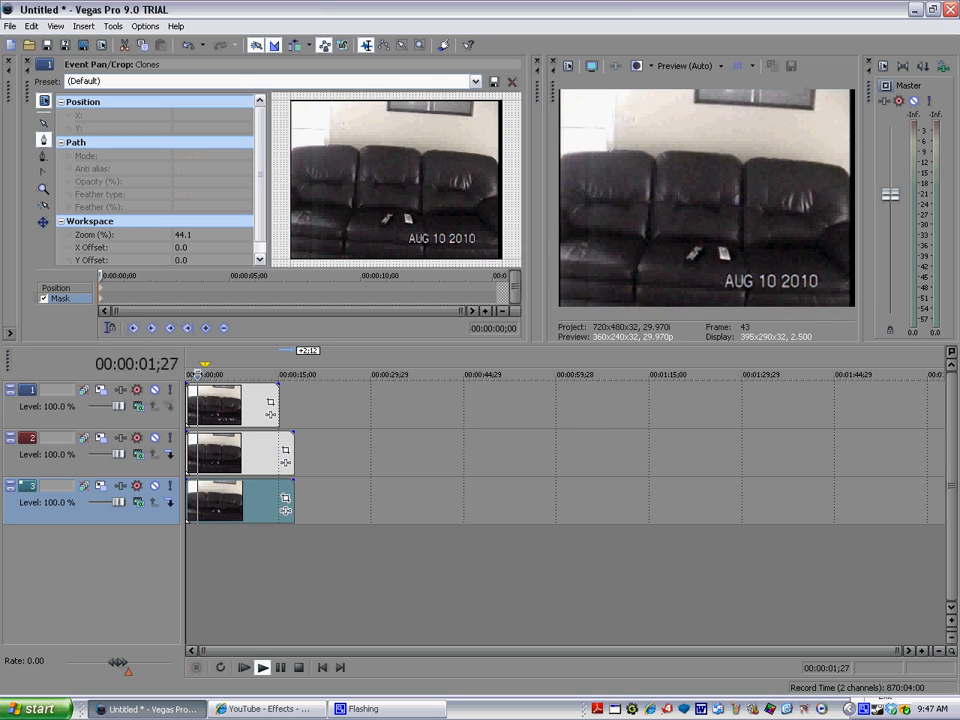
key(Return)
key(space)
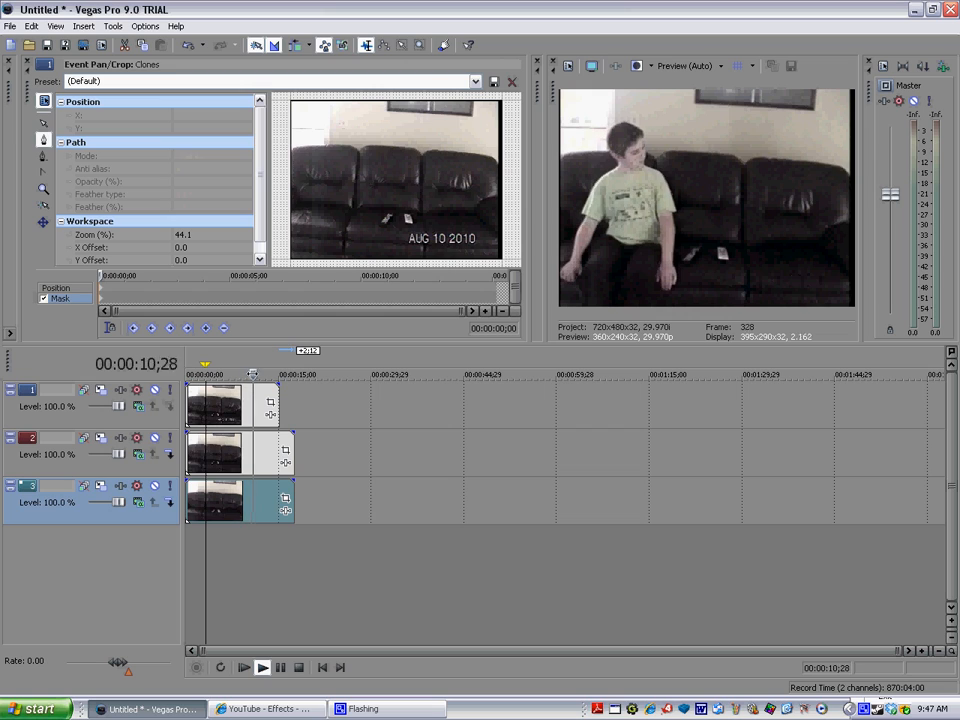
key(Return)
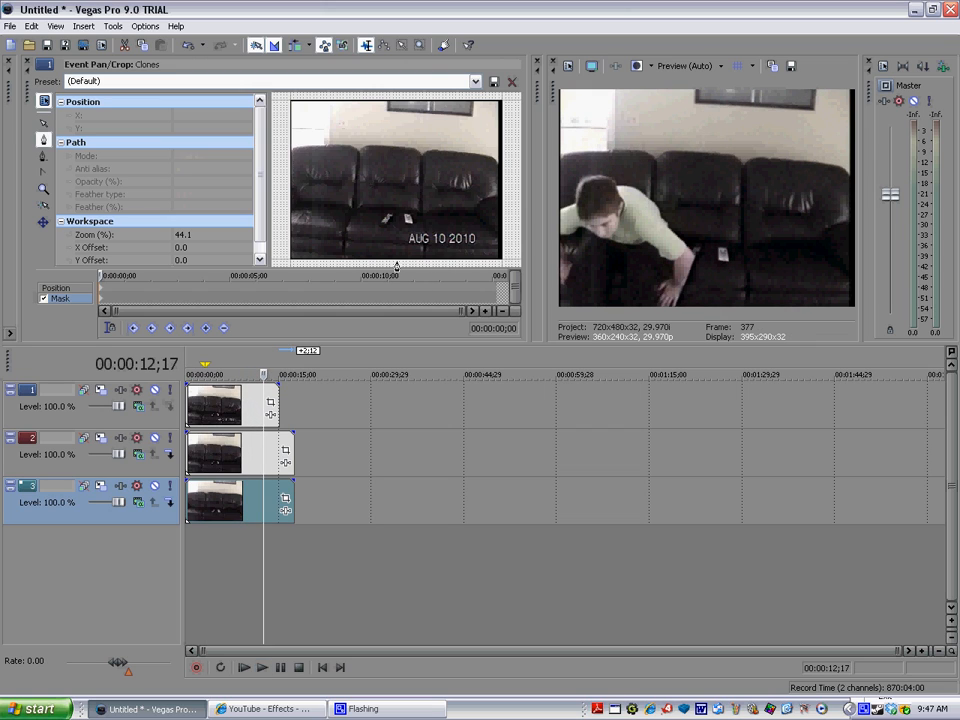
click(390, 264)
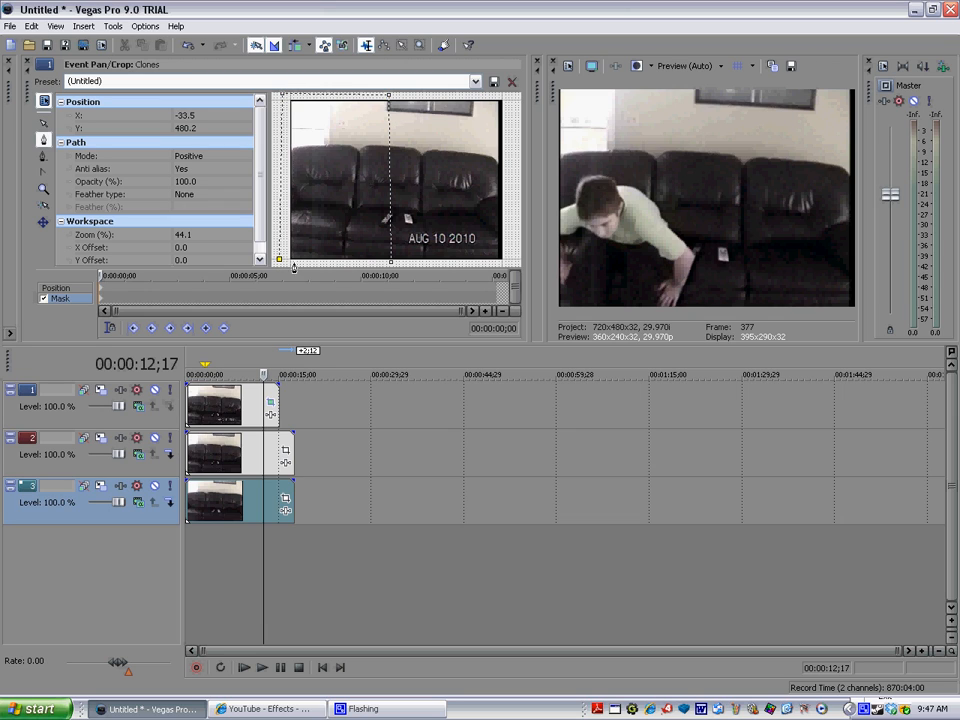
click(388, 263)
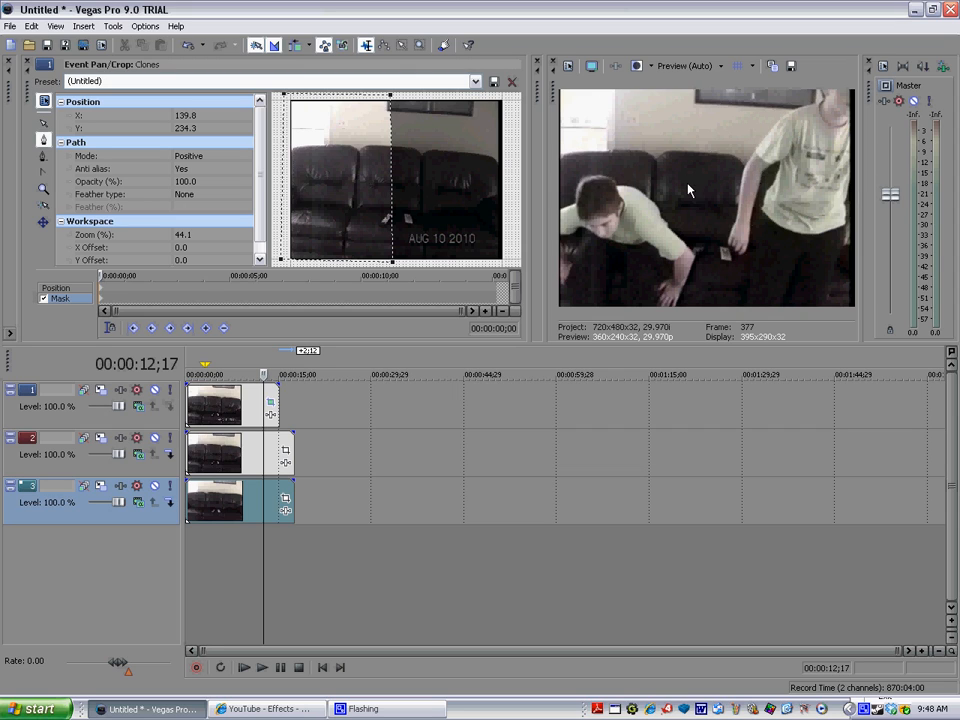
Step: Set the mask's feather type to Out and its feather amount to 3.0%
click(203, 196)
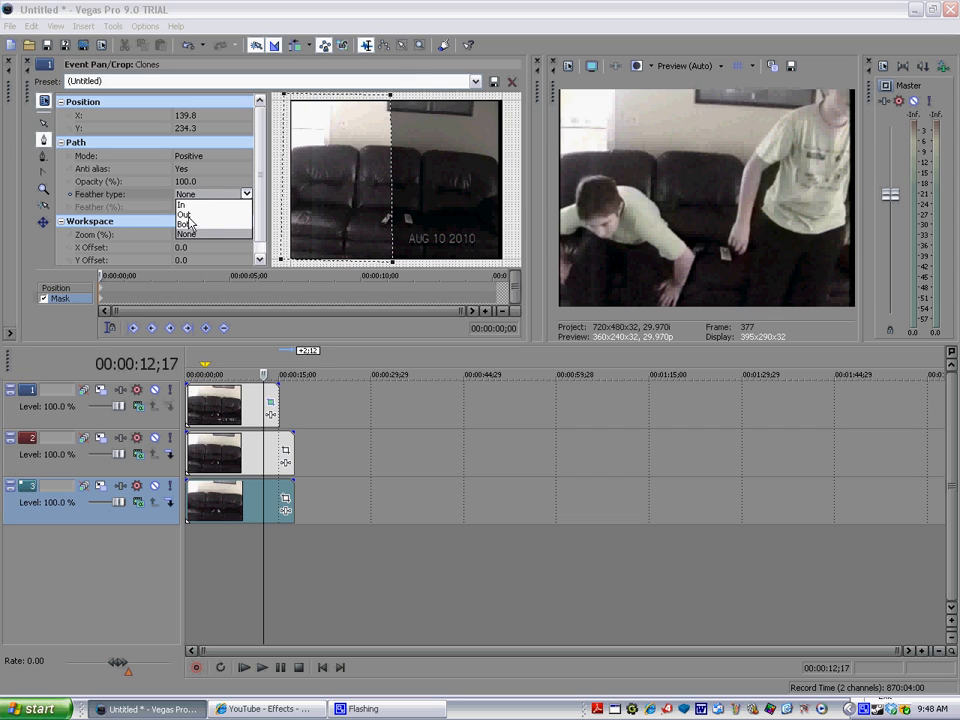
click(194, 208)
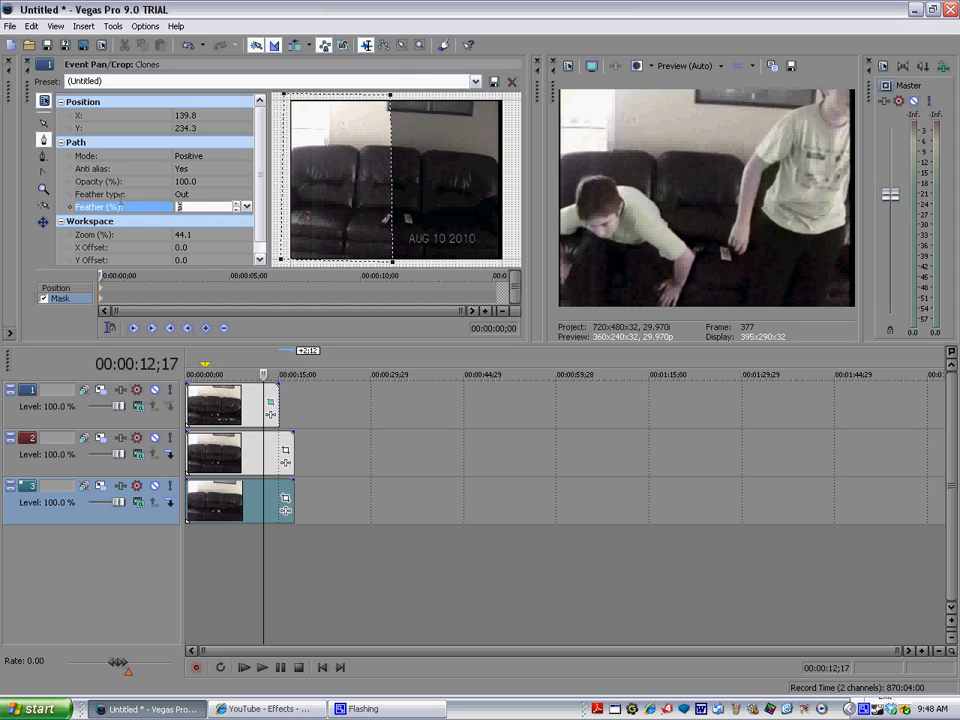
click(41, 278)
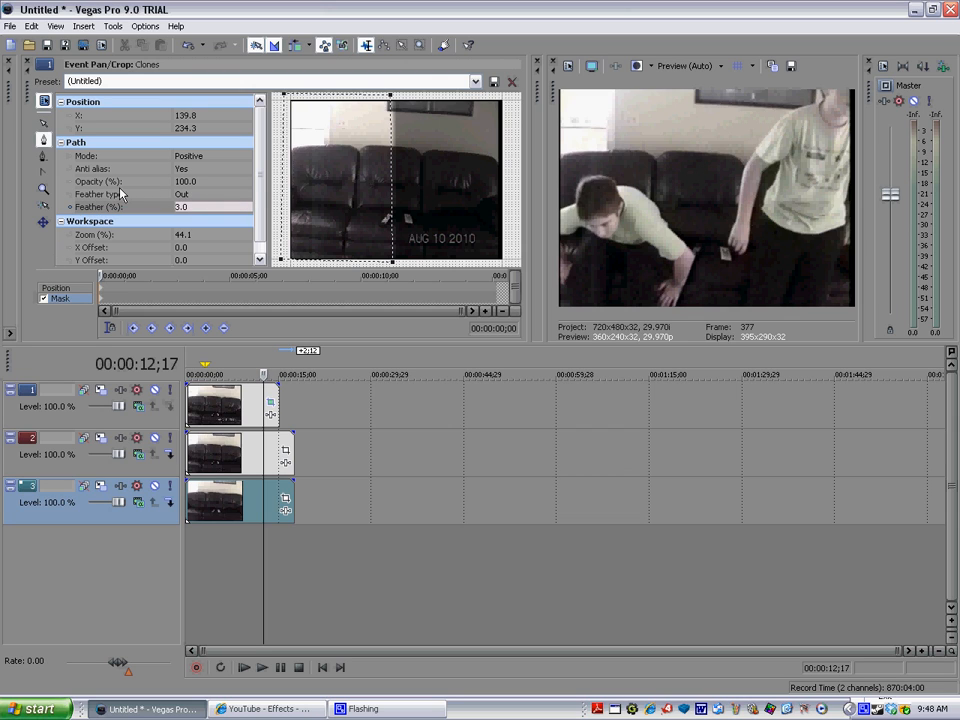
Step: Close the Event Pan/Crop window and play the masked composite from the timeline start to the end of the track 1 clip
click(28, 62)
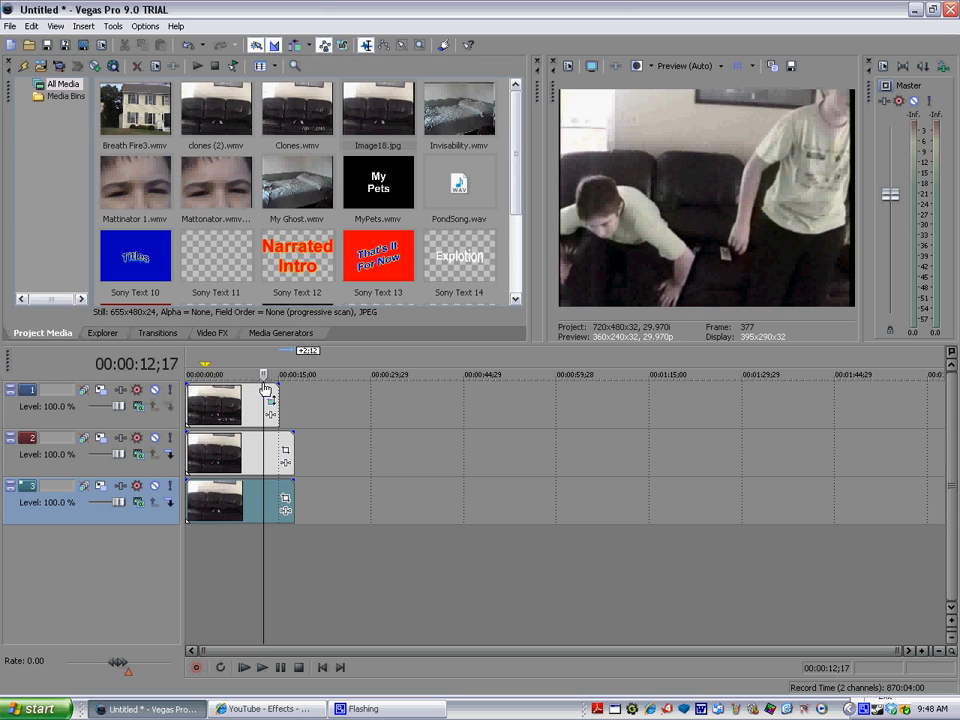
drag(264, 375, 186, 374)
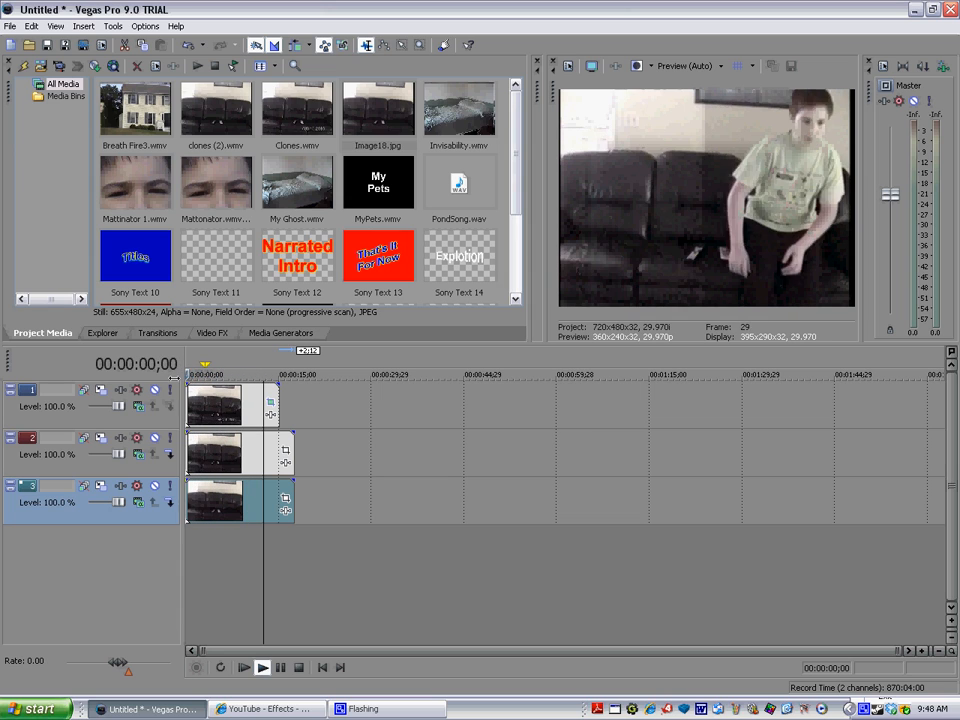
click(262, 668)
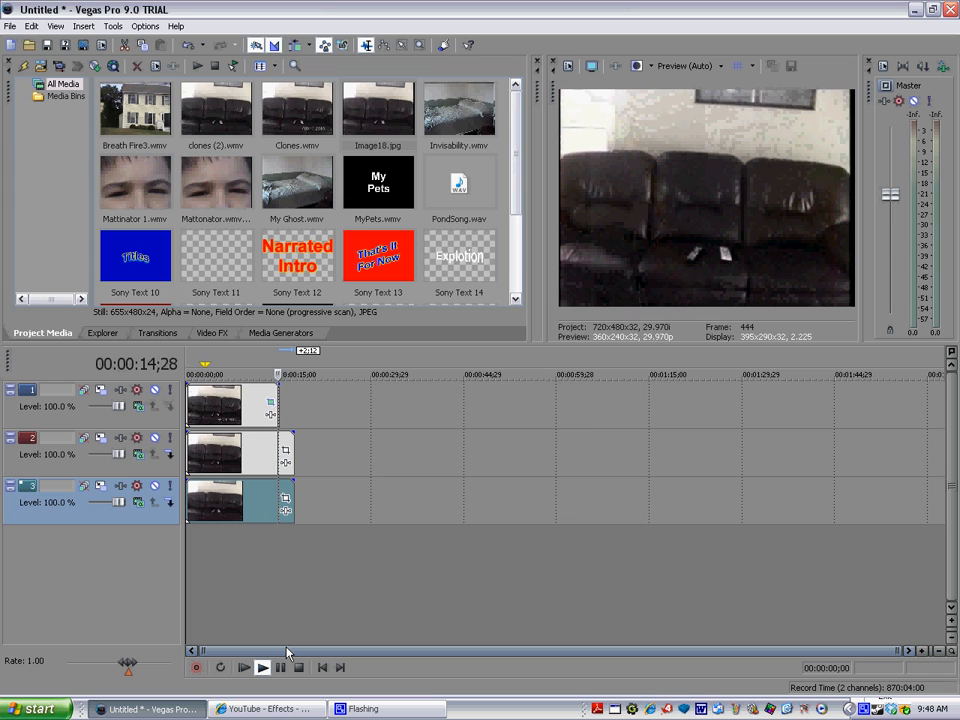
click(280, 667)
Step: Check the timing of the two clones at 00:00:08;20 and shift the track 2 clip 1;14 later on the timeline
drag(278, 380, 219, 374)
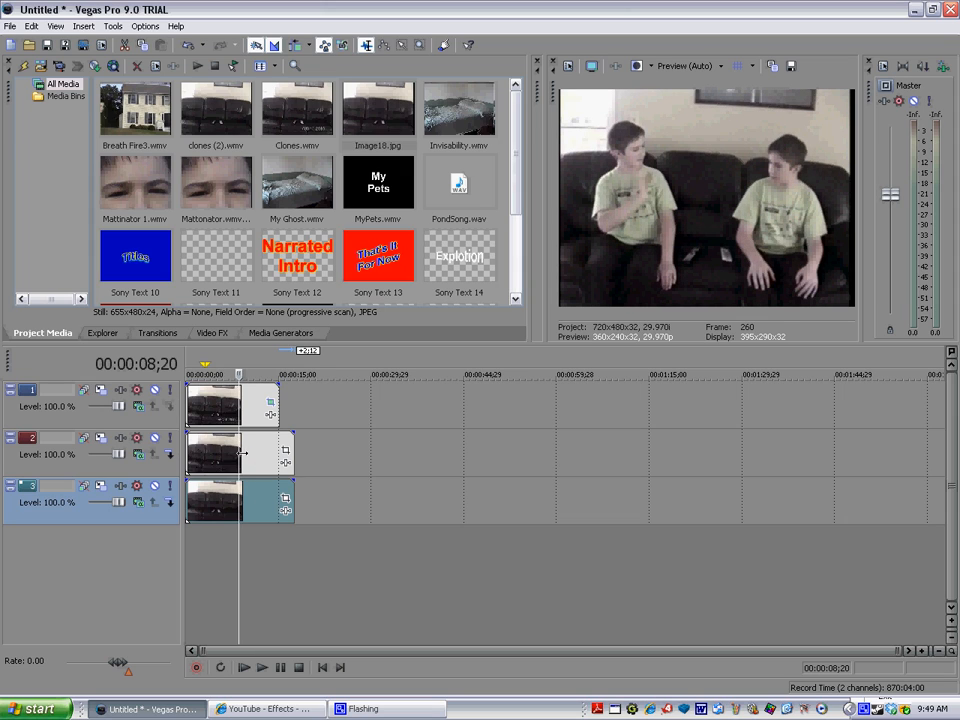
drag(255, 453, 261, 457)
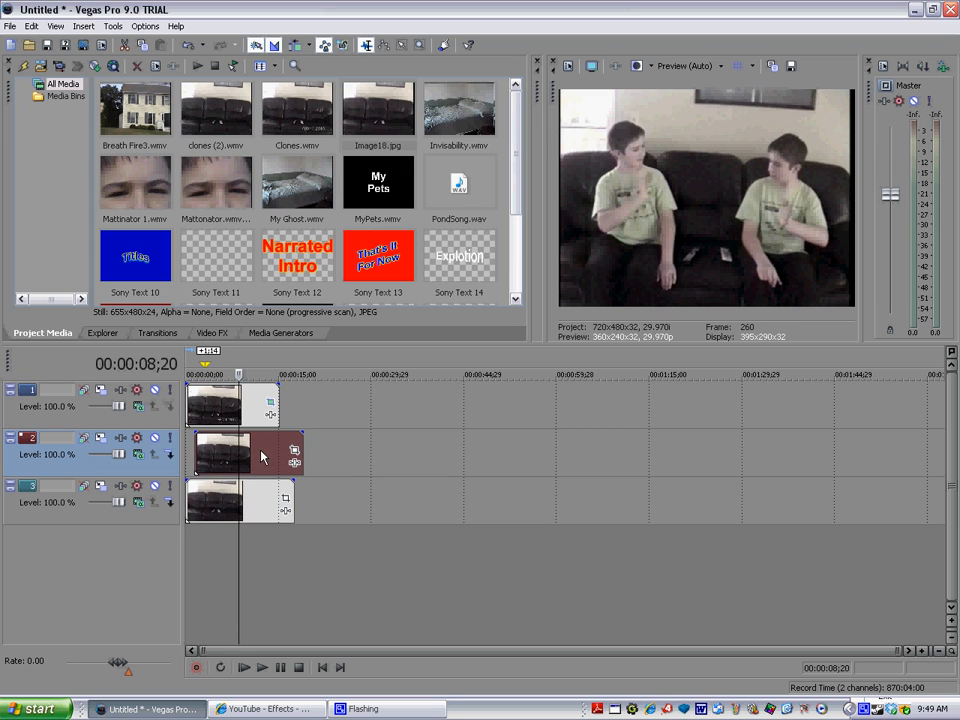
Step: Play the retimed clone effect from the timeline start and recheck the interaction between the two clones in the middle section
click(190, 458)
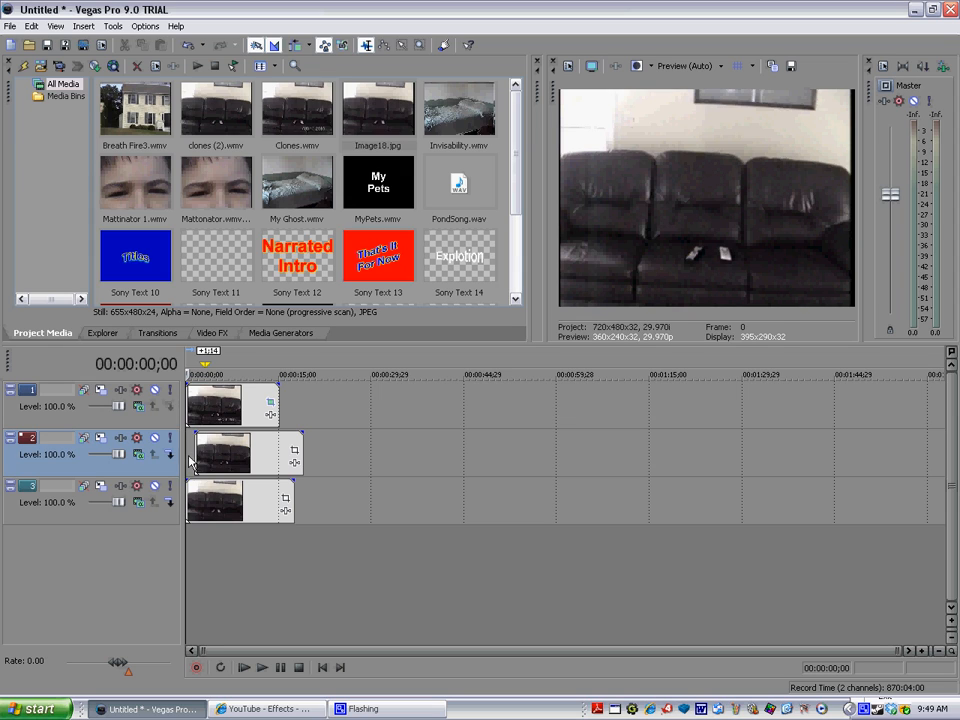
click(263, 675)
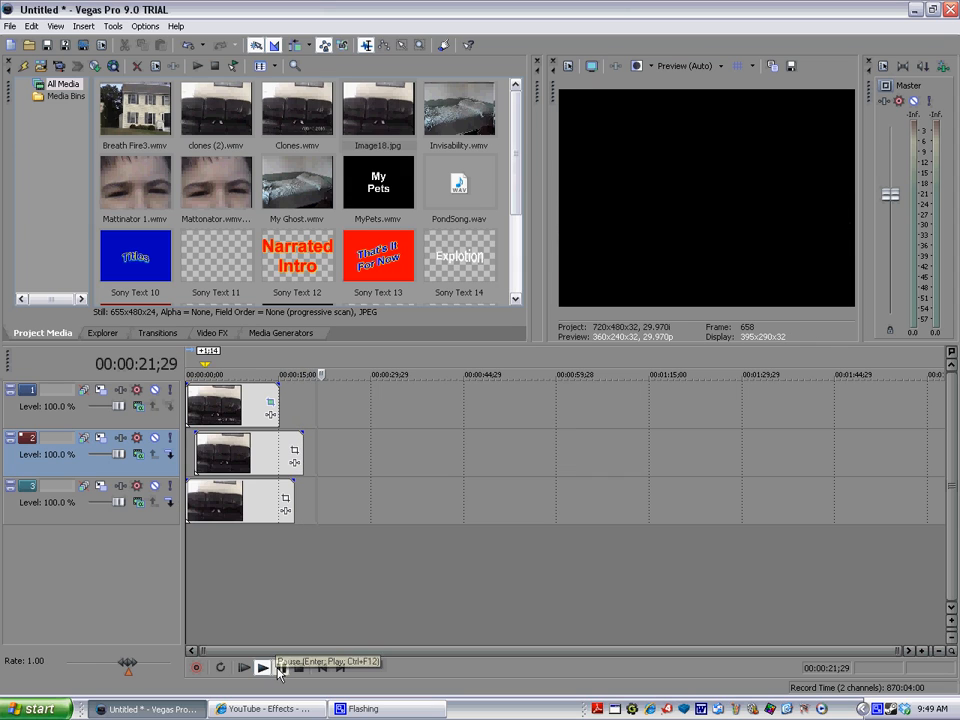
click(278, 668)
click(231, 374)
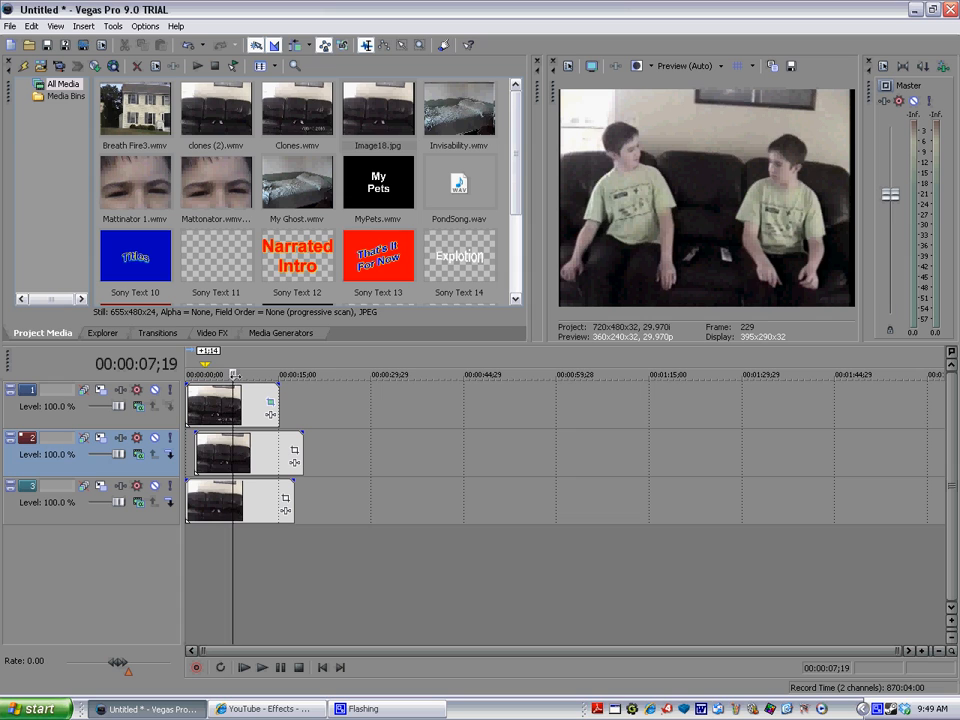
click(262, 668)
drag(262, 374, 185, 365)
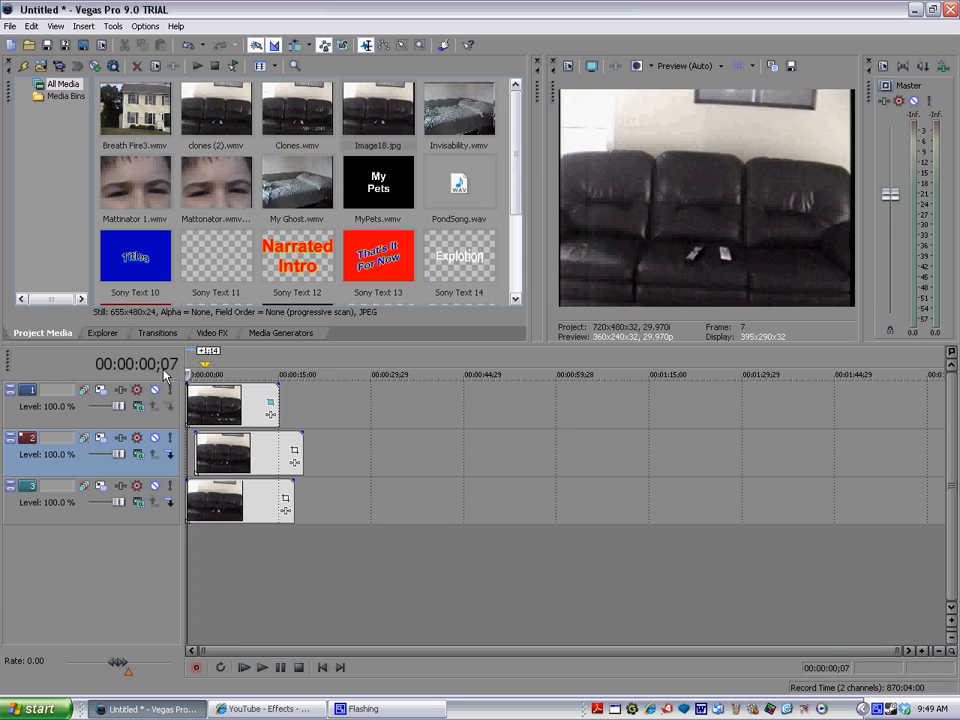
key(space)
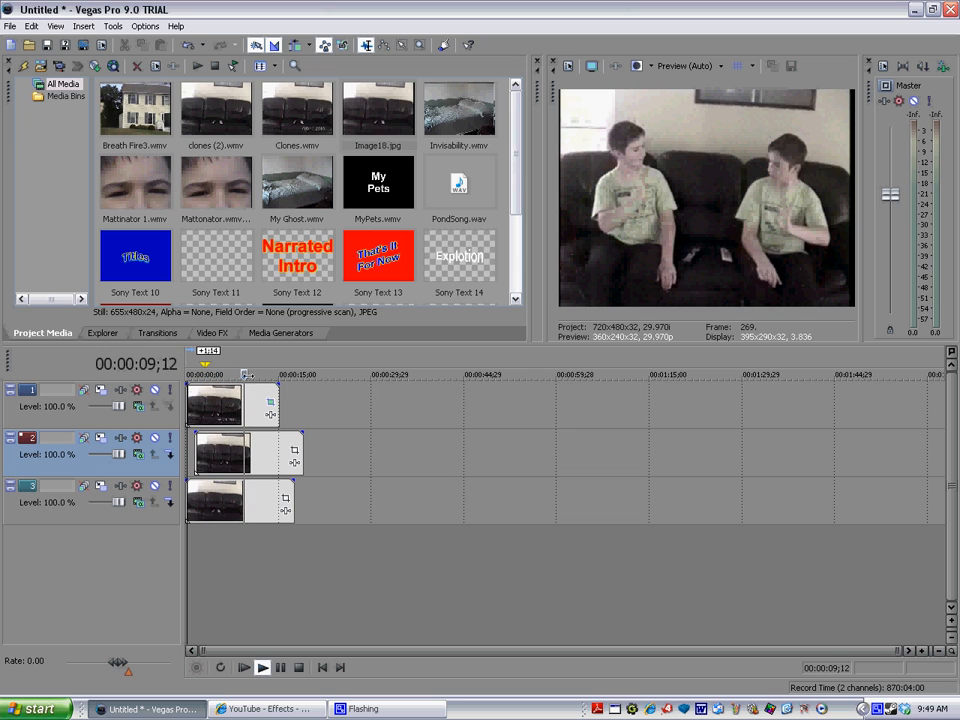
key(space)
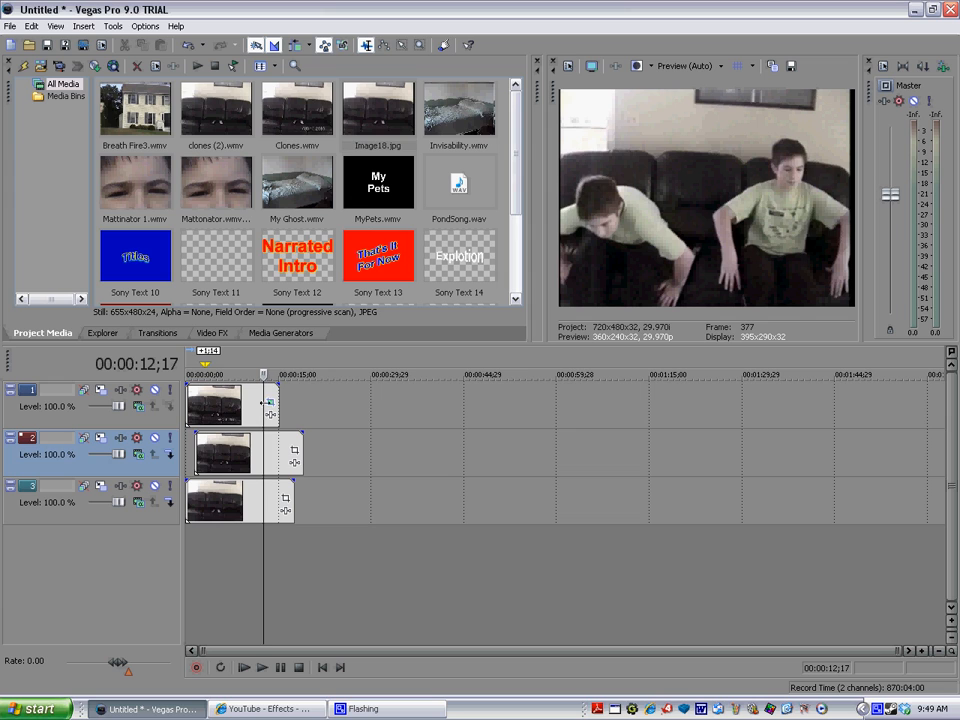
Step: Review the Render As settings for the project without rendering, and return the playhead to 00:00:09;22
click(9, 26)
click(58, 137)
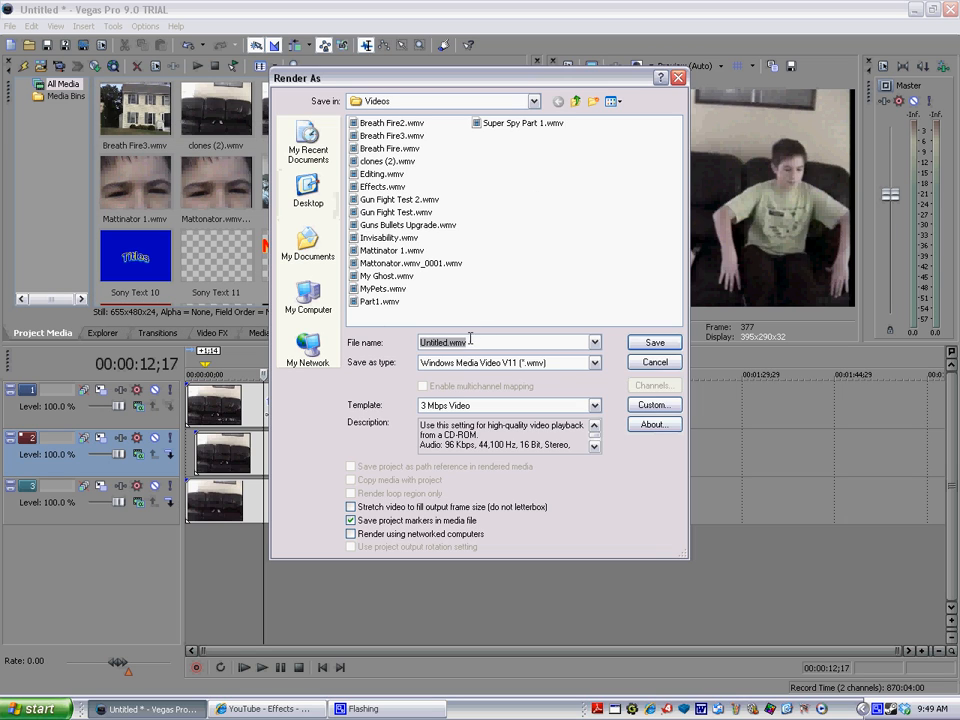
click(655, 362)
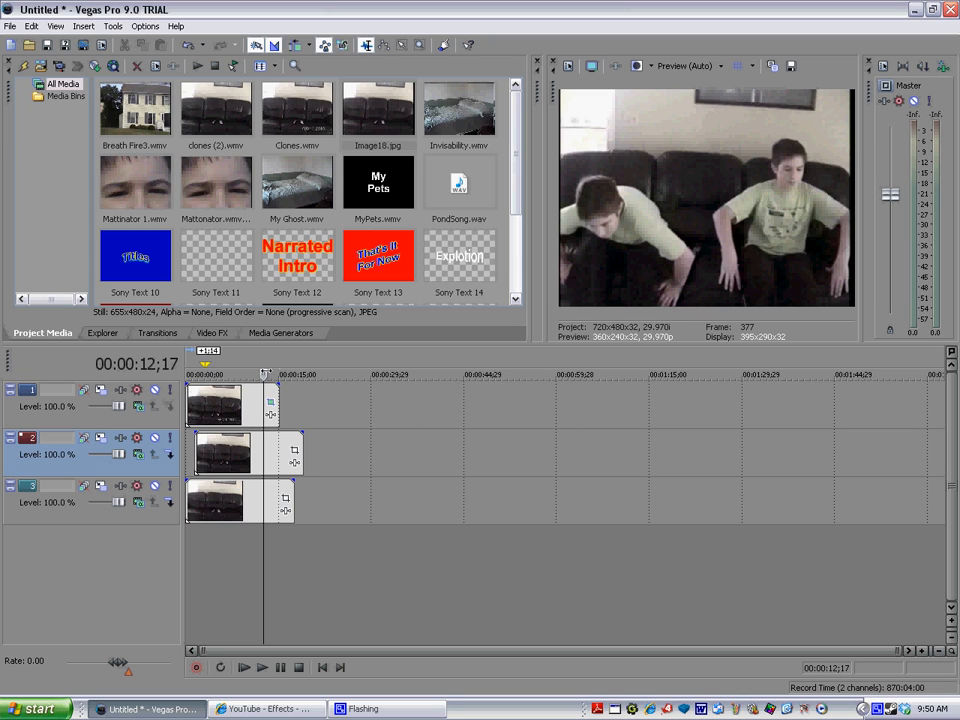
mouse_move(263, 374)
mouse_down()
mouse_move(234, 374)
mouse_move(245, 374)
mouse_up()
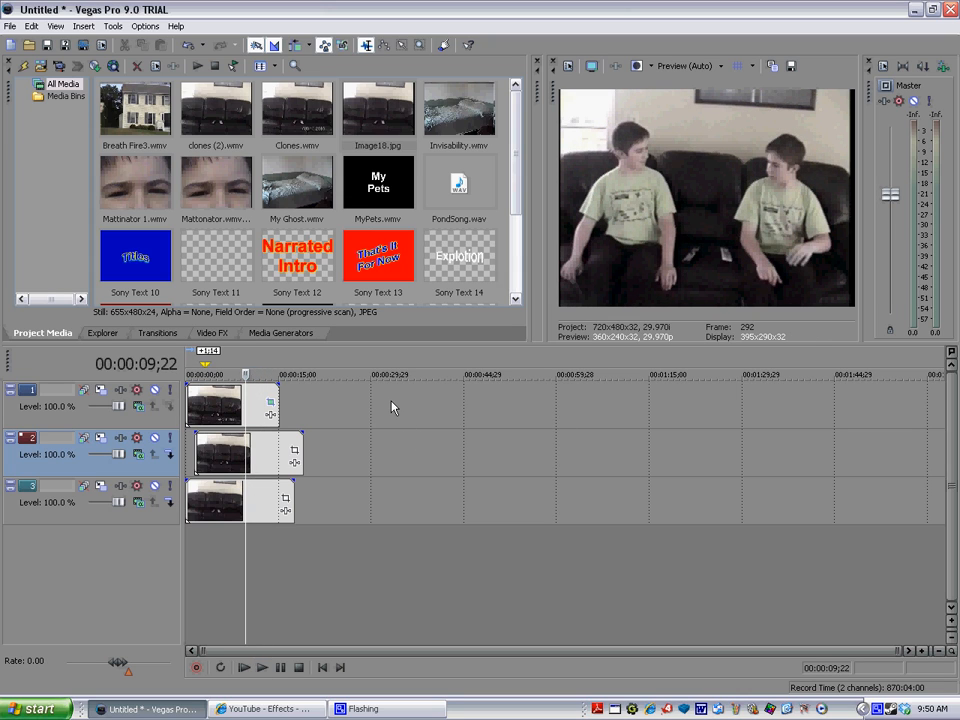